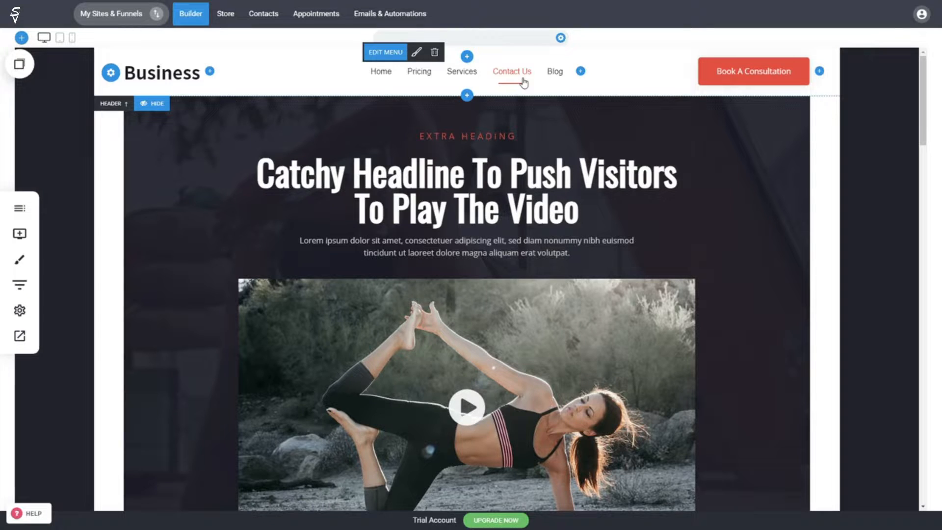
Step: Open the Contact Us page and bring up its form's Name, Email, Phone, Project Type, Notes field list
click(524, 80)
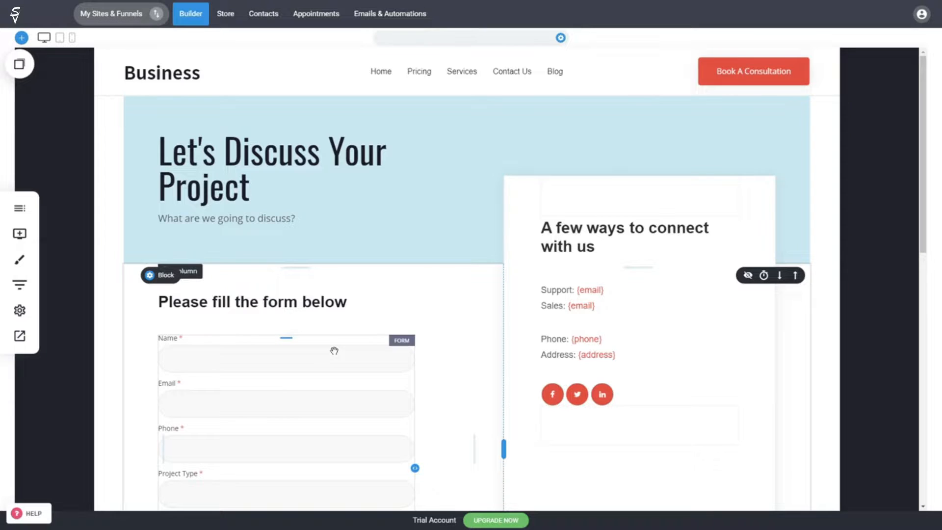
click(19, 233)
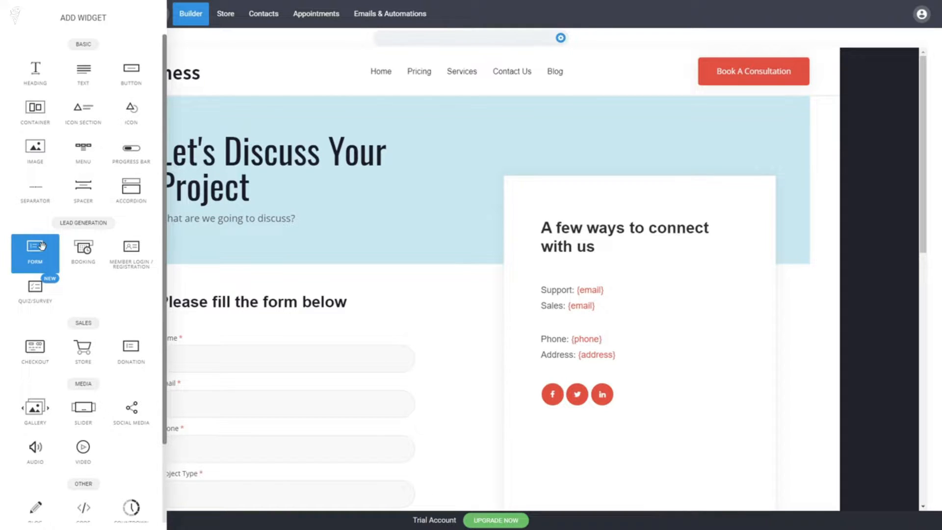
click(376, 308)
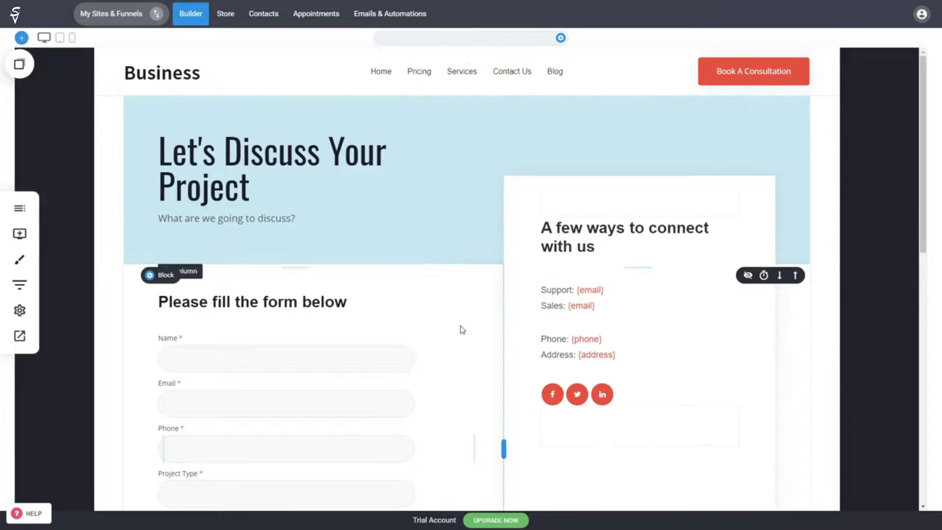
scroll(459, 316, down, 3)
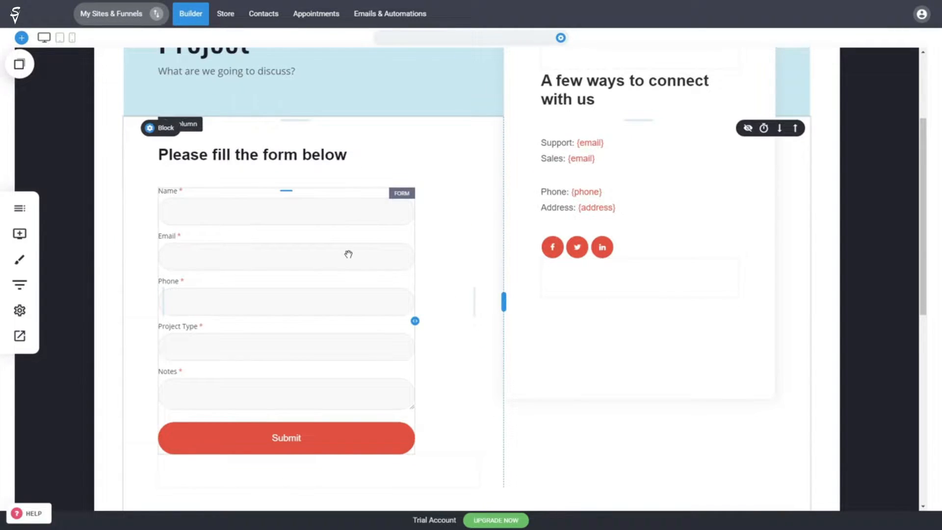
click(348, 254)
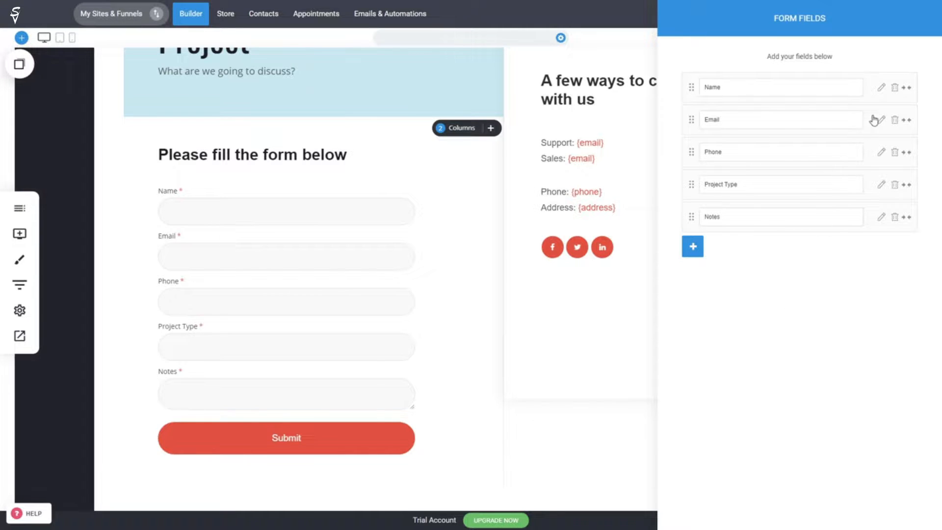
Step: Review the Name and Email field settings, then add a City field placed right after Phone
click(881, 87)
click(882, 121)
click(692, 247)
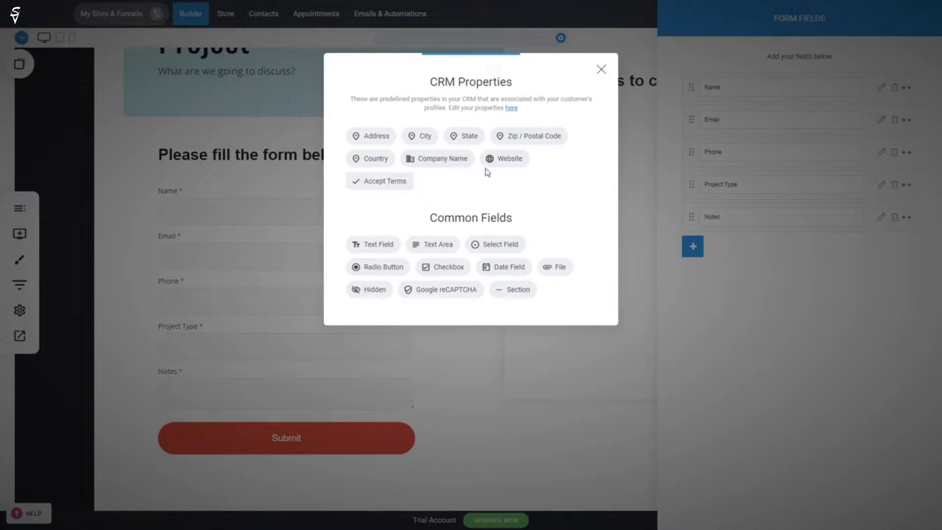
click(416, 142)
drag(690, 251, 691, 183)
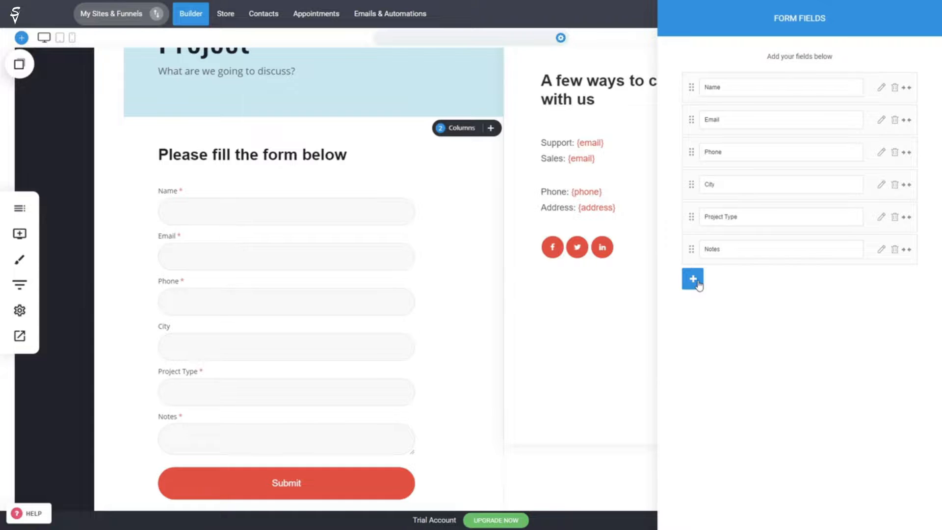
Step: Add an Accept Terms checkbox field ('I accept the terms & conditions') below Notes
click(692, 279)
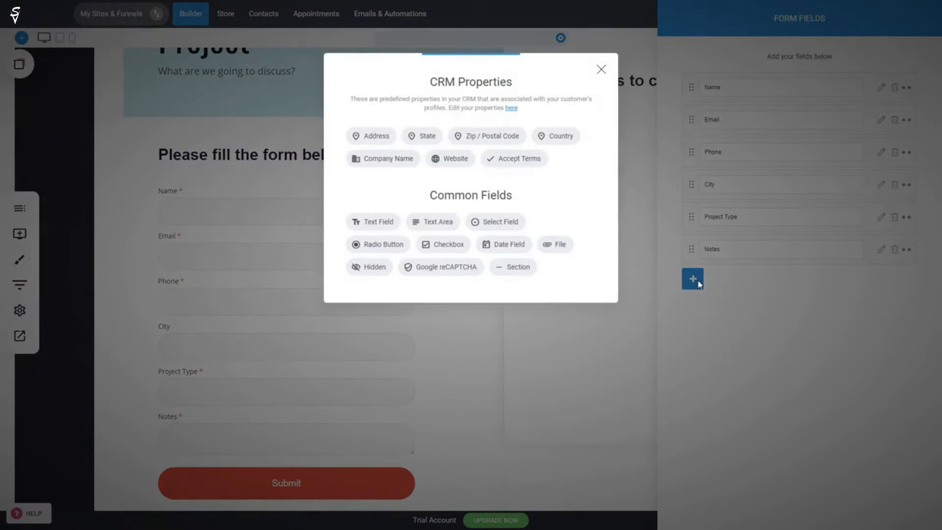
click(522, 159)
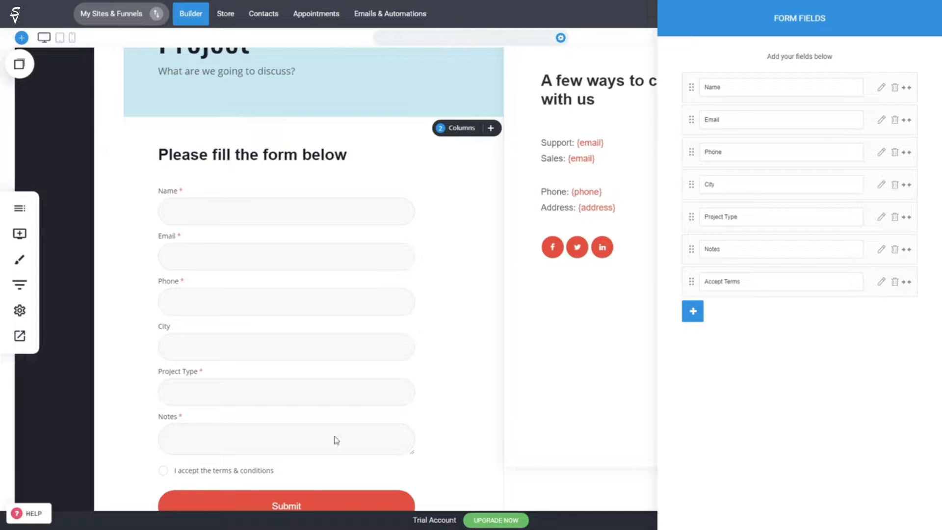
Step: Select 'terms & conditions' in the Accept Terms text, cancel linking for now, and close the field panels
click(881, 283)
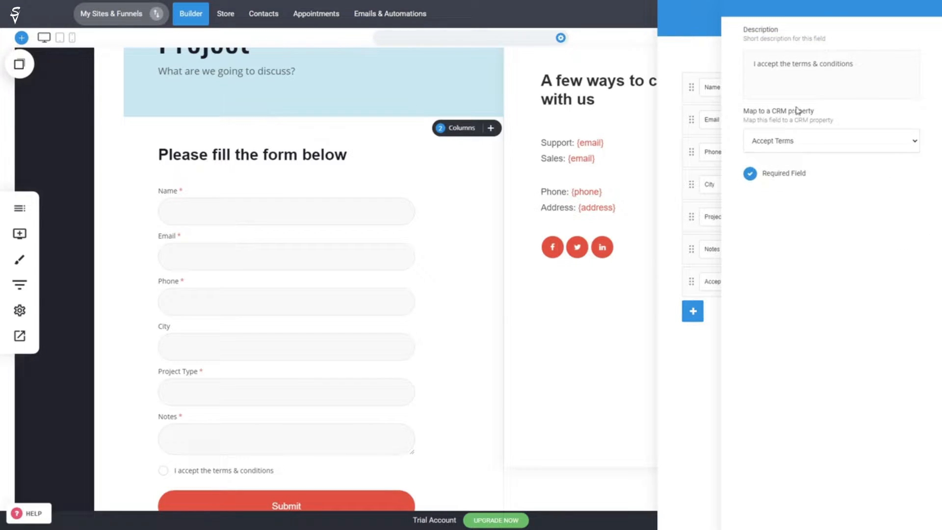
click(849, 65)
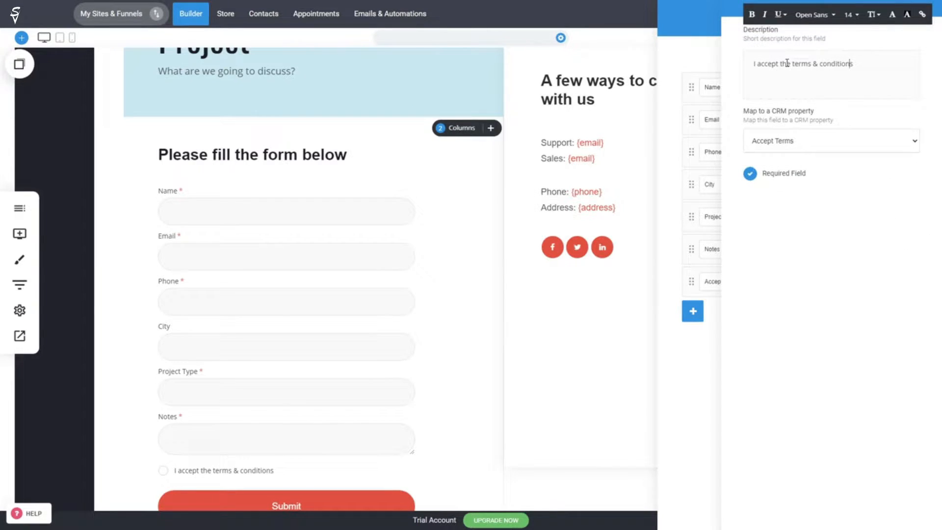
drag(791, 63, 853, 64)
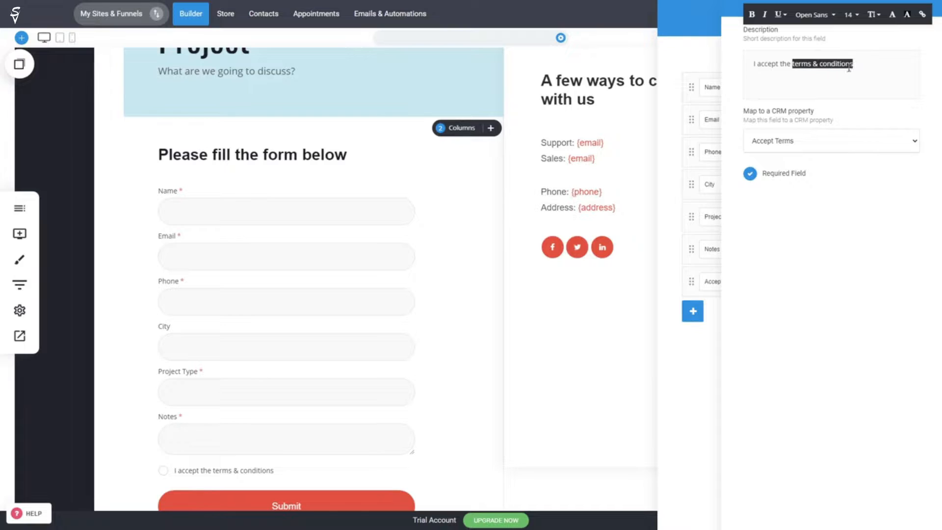
click(922, 18)
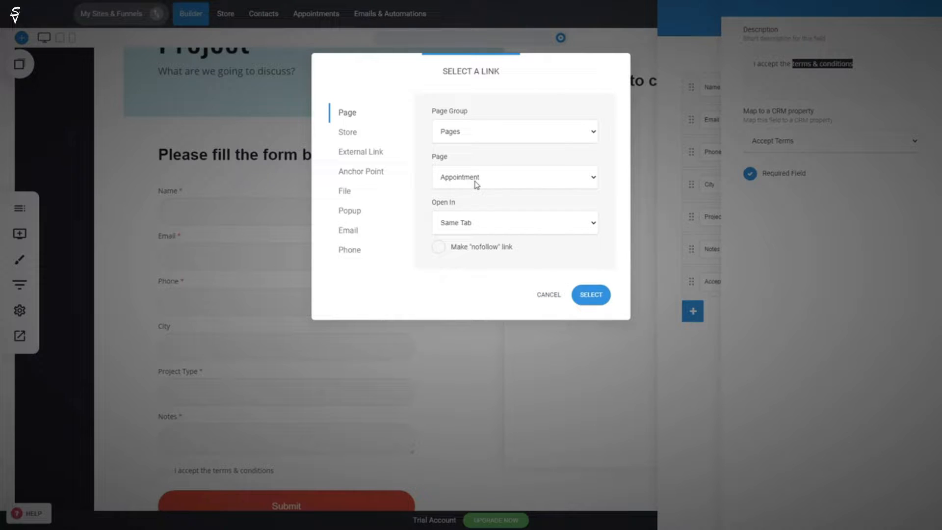
click(549, 295)
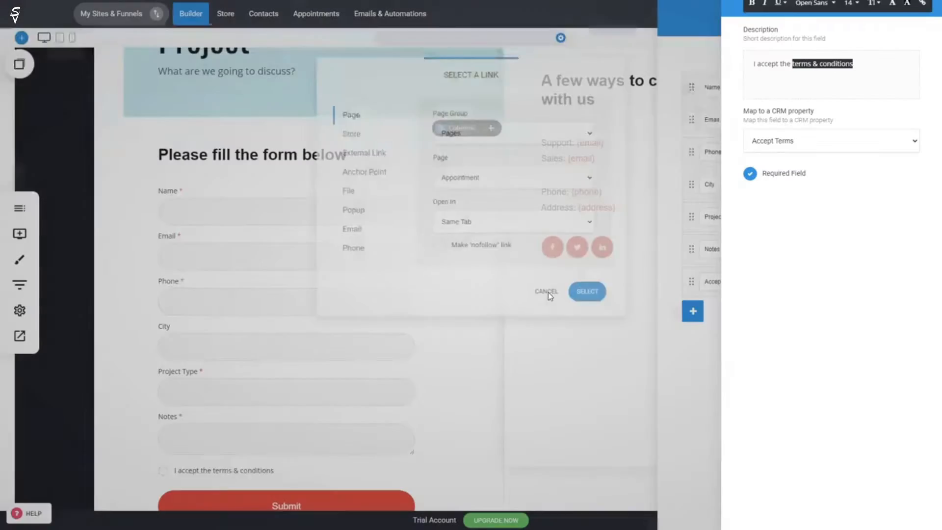
click(634, 296)
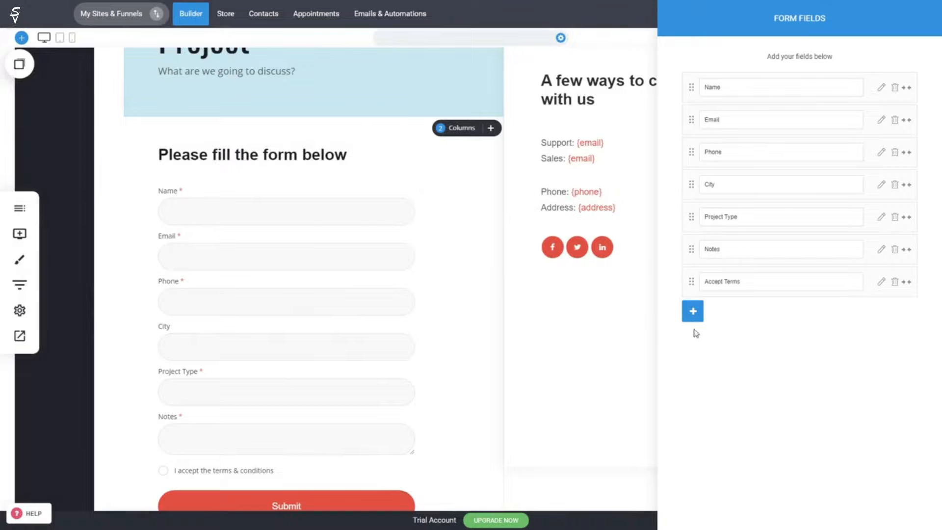
click(608, 340)
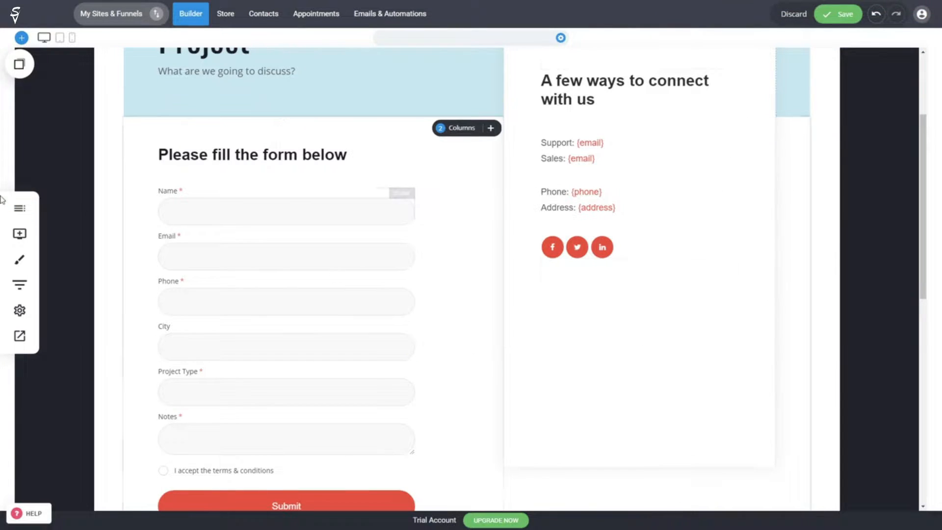
Step: Save the contact page and create an empty page named 'Terms And Conditions'
key(ctrl+s)
click(20, 212)
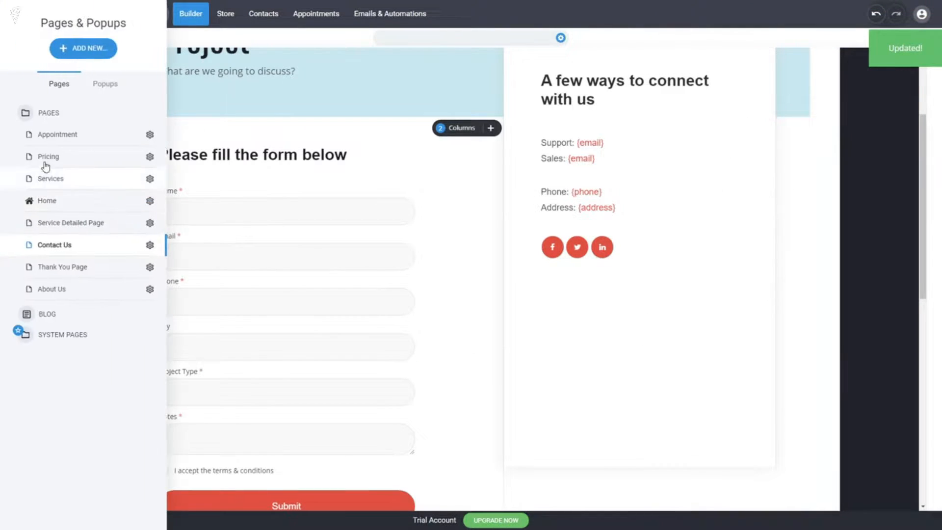
click(78, 55)
click(228, 146)
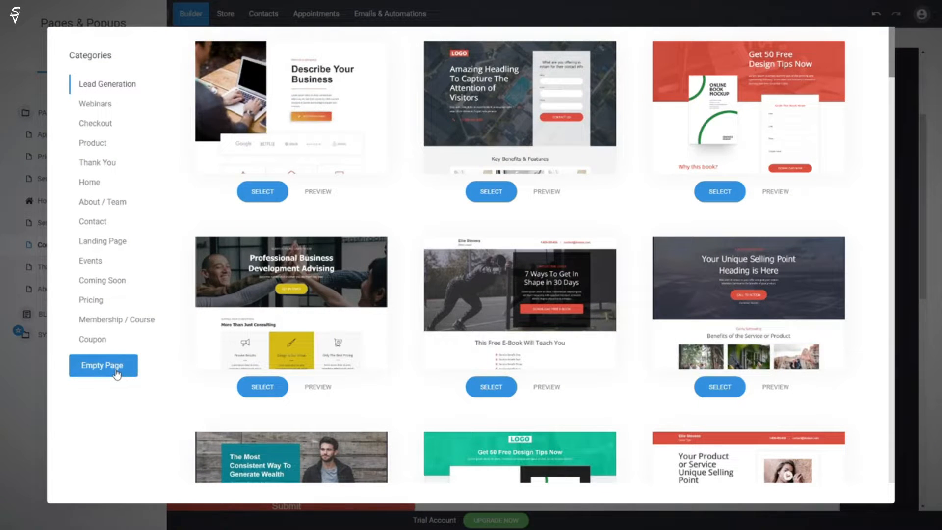
click(117, 372)
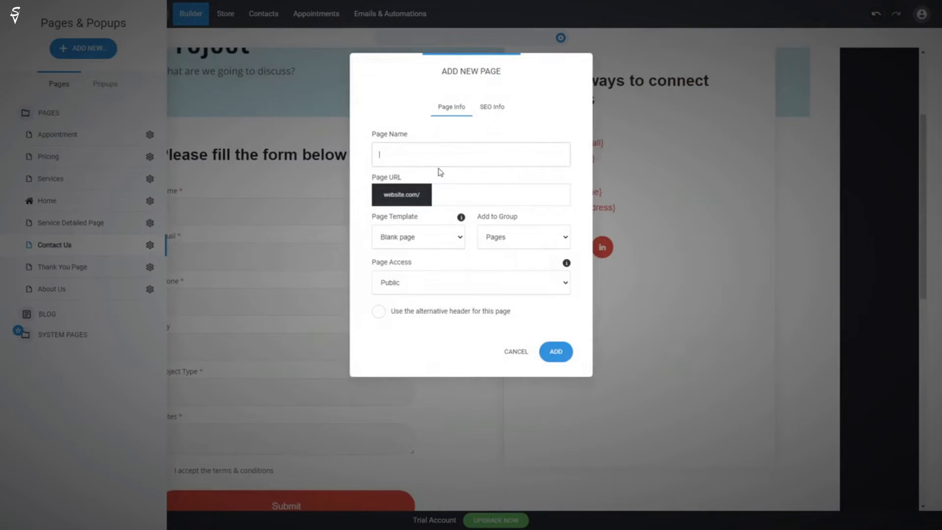
text(Terms And Conditions)
click(559, 351)
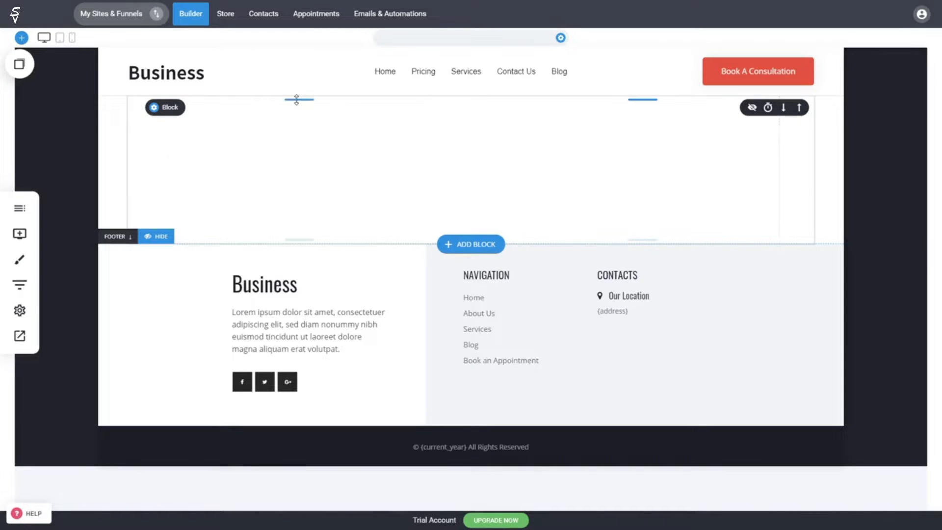
Step: Add a 'Terms And Conditions' heading at the top of the new page with extra space above
click(28, 240)
drag(36, 71, 470, 136)
click(213, 109)
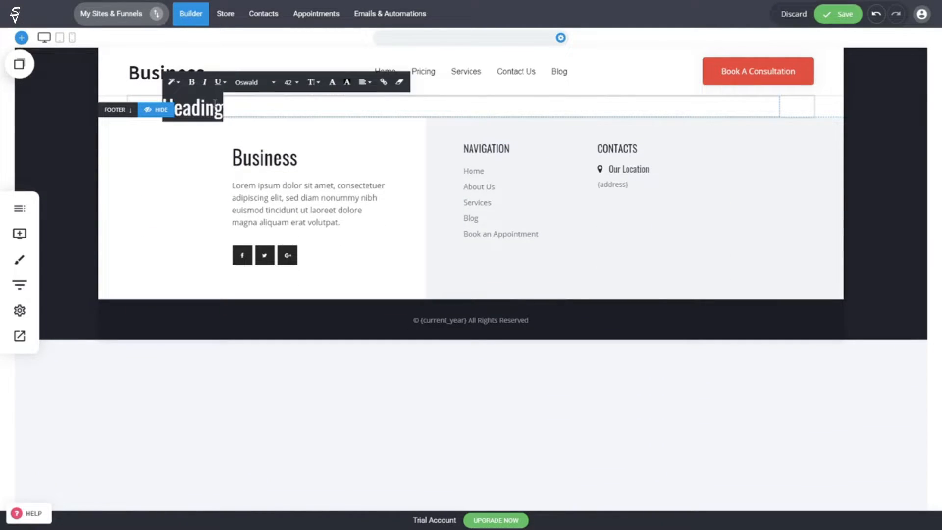
text(Terms An)
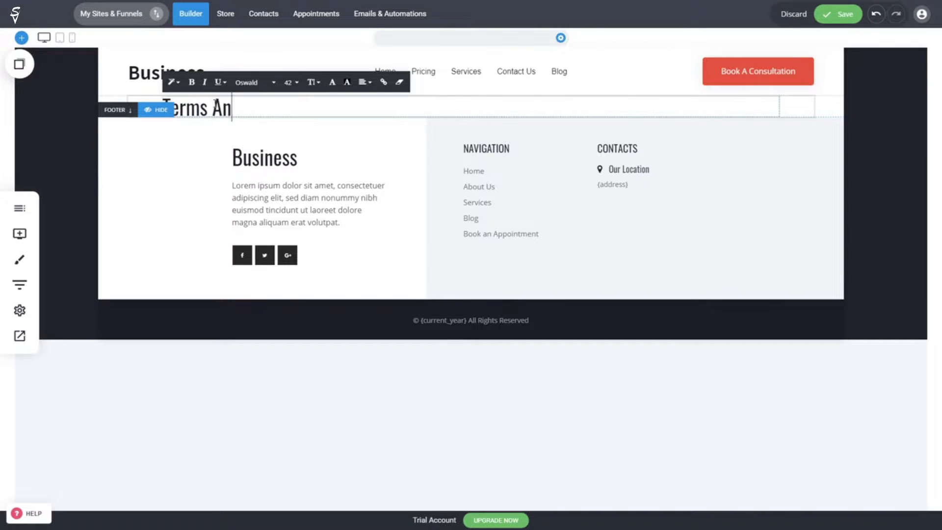
text(d Conditions)
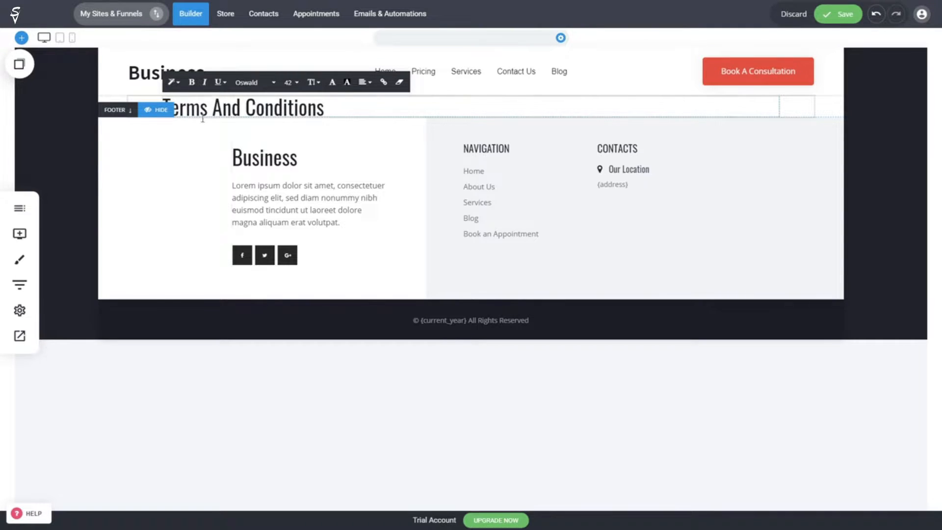
click(50, 146)
drag(636, 100, 639, 122)
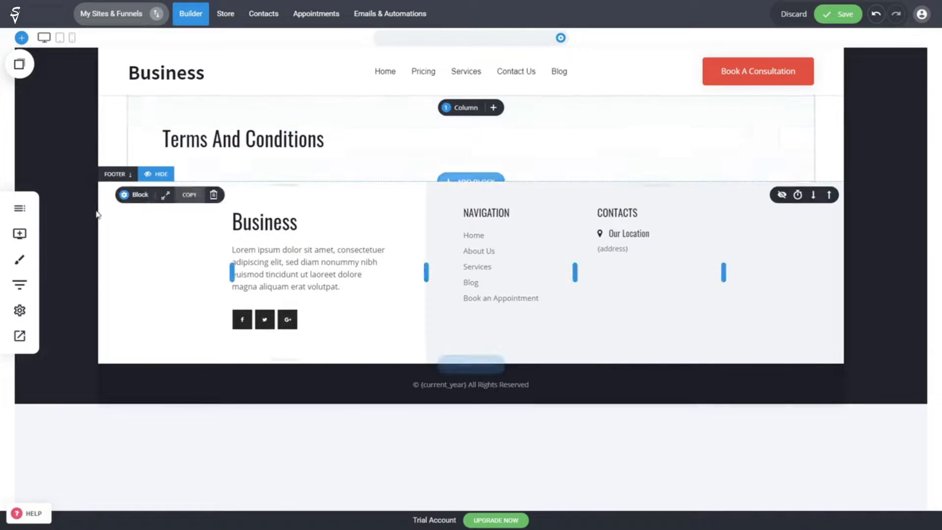
Step: Add a placeholder text paragraph under the heading, adjust its spacing, and save the page
click(20, 233)
drag(80, 76, 324, 156)
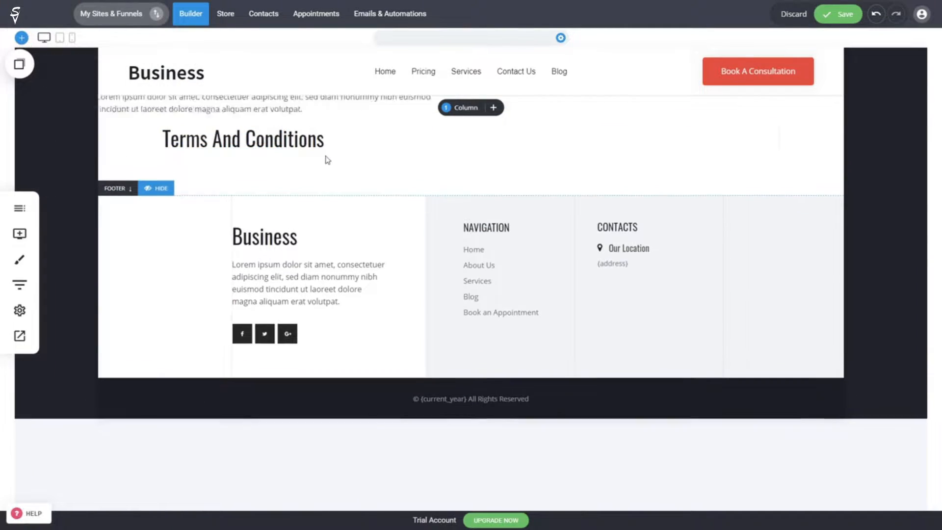
click(857, 206)
drag(370, 150, 328, 154)
drag(336, 121, 335, 128)
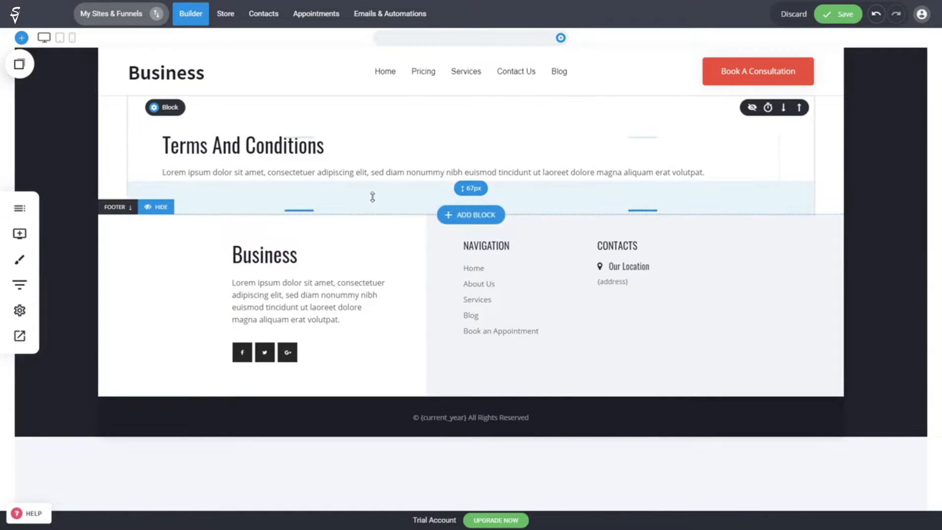
key(ctrl+s)
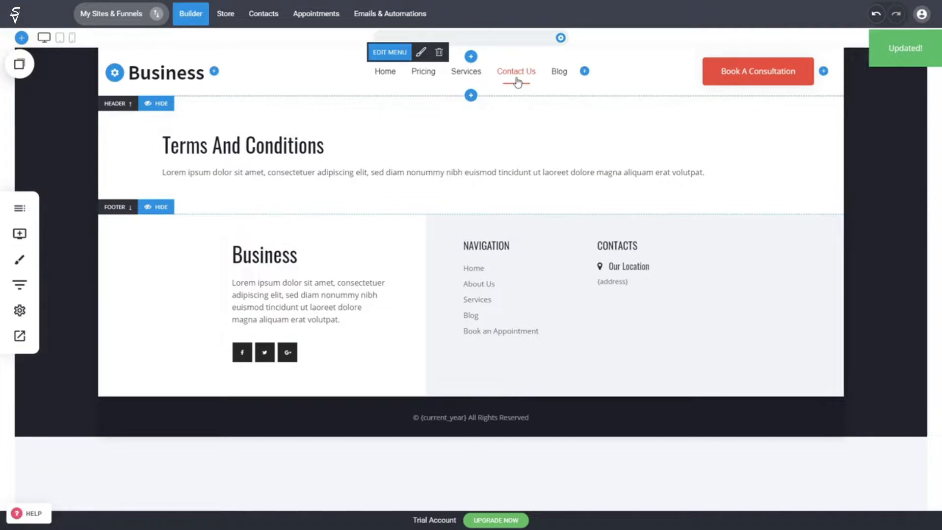
Step: Link the Accept Terms 'terms & conditions' words on Contact Us to the Terms And Conditions page
click(517, 72)
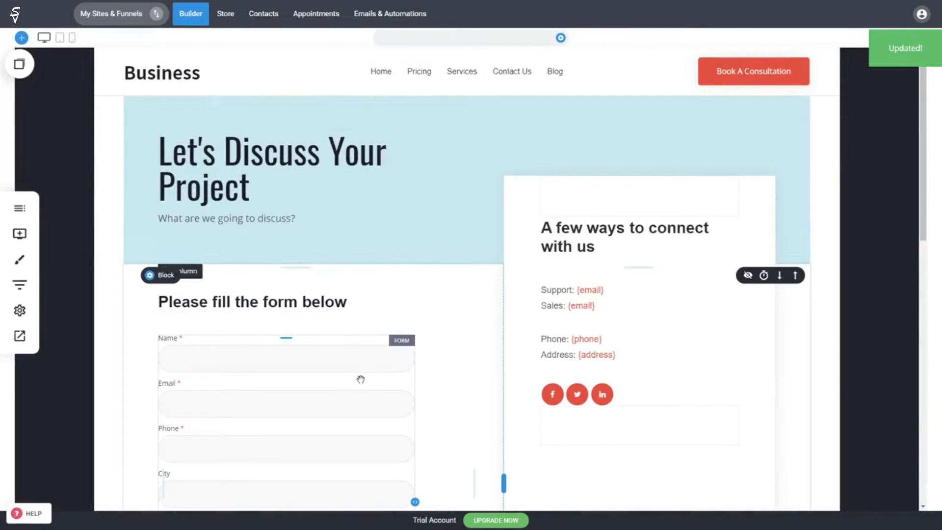
click(360, 380)
click(361, 379)
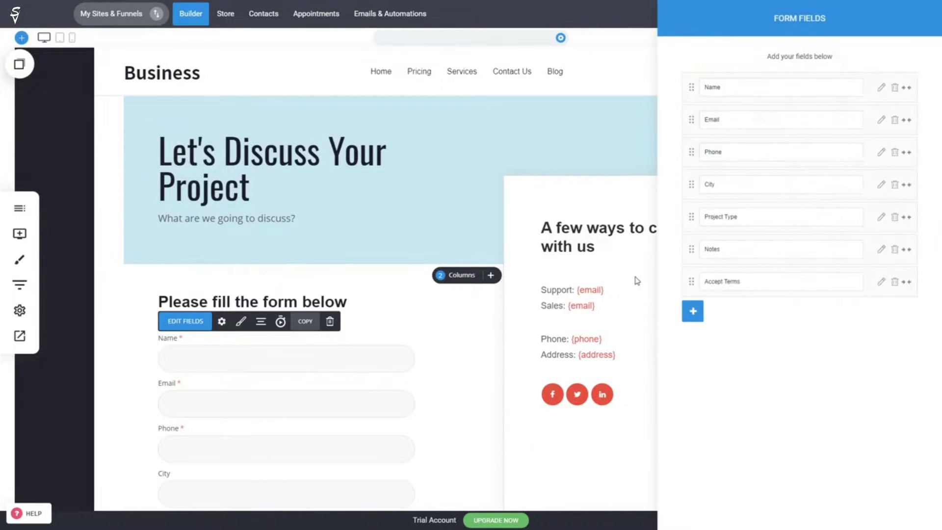
click(882, 283)
drag(794, 64, 854, 63)
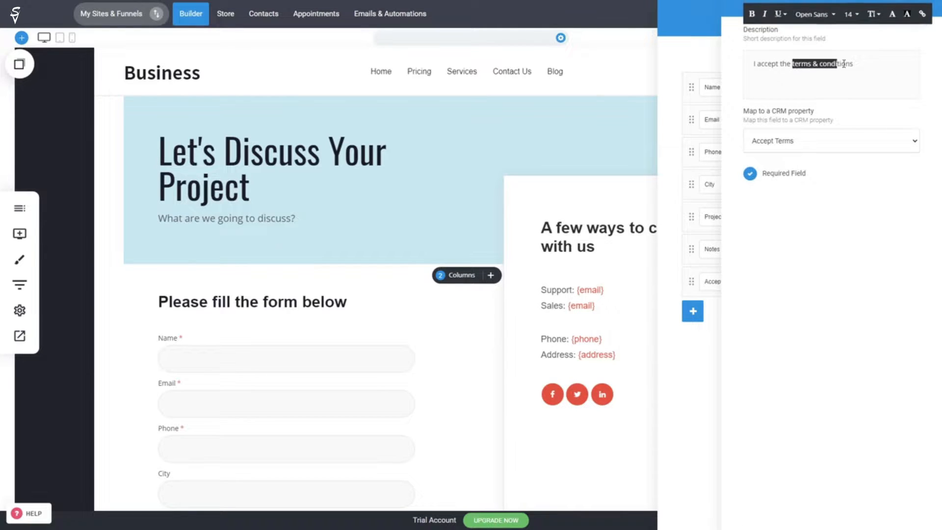
click(922, 15)
click(471, 179)
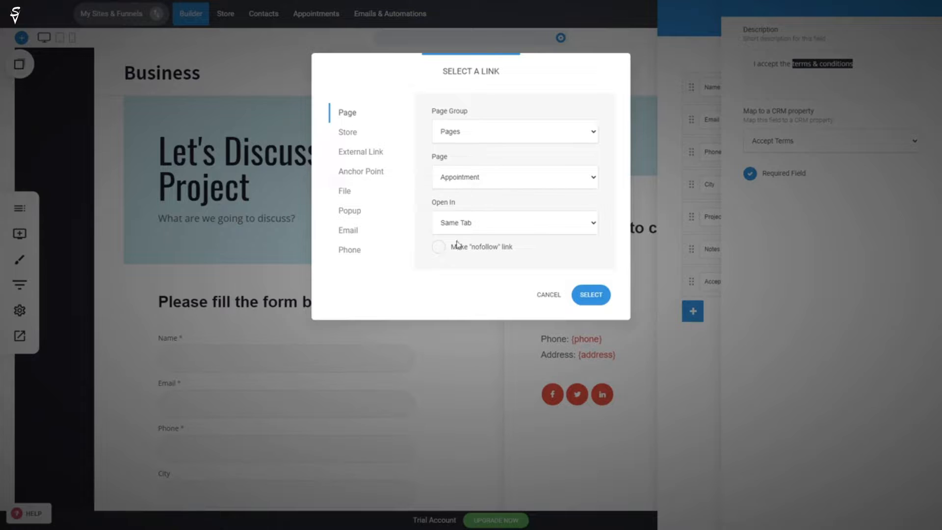
click(460, 265)
click(591, 295)
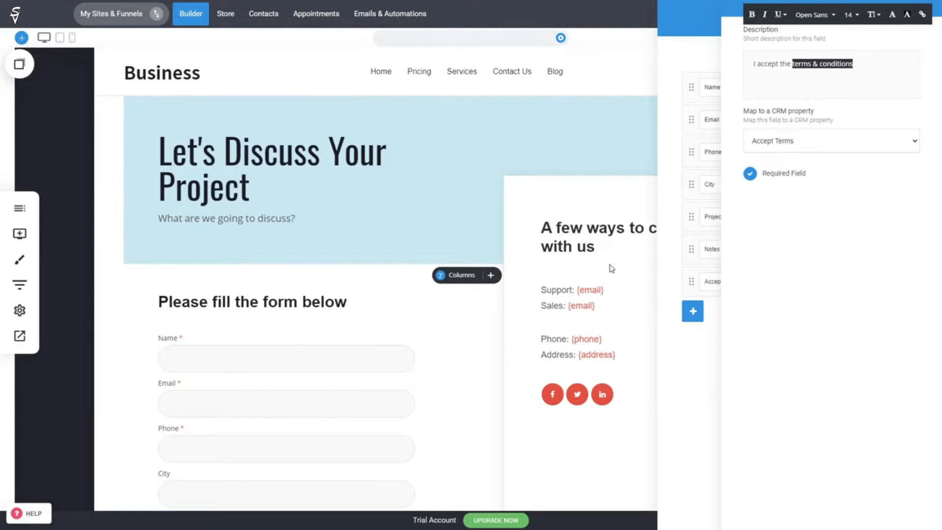
Step: Close the field settings, save the Contact Us page, and scroll to check the form
click(529, 265)
click(849, 17)
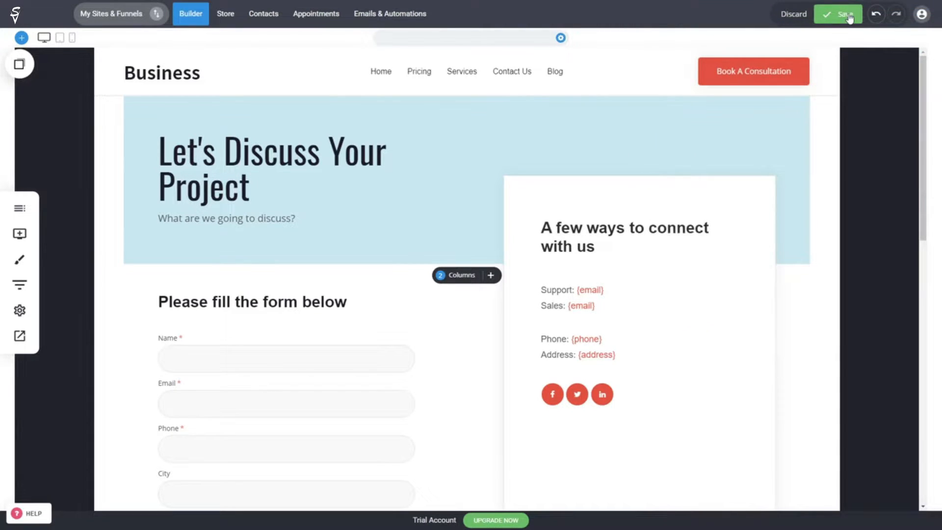
scroll(265, 290, down, 4)
scroll(314, 348, up, 2)
scroll(304, 338, down, 2)
scroll(263, 338, up, 1)
Step: Make the Name, Phone and City fields half width so they pair up on shared rows
double_click(282, 289)
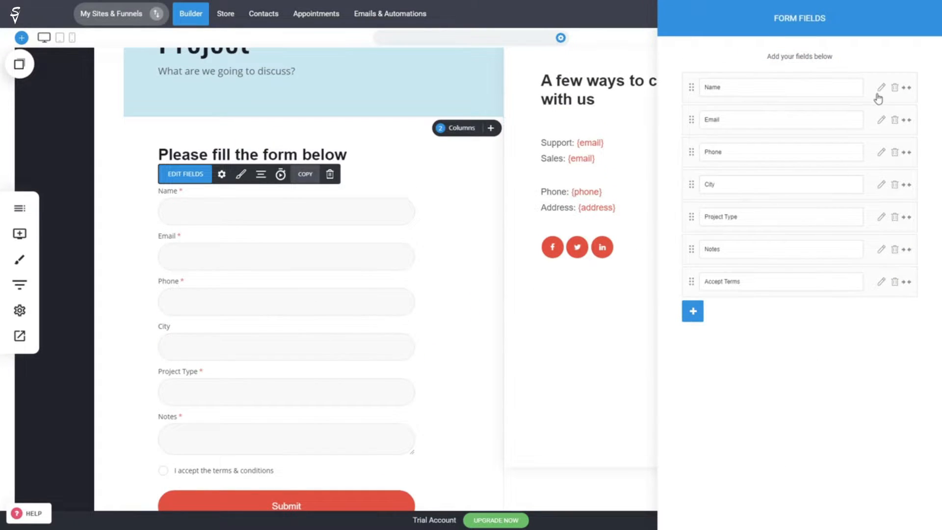
click(907, 87)
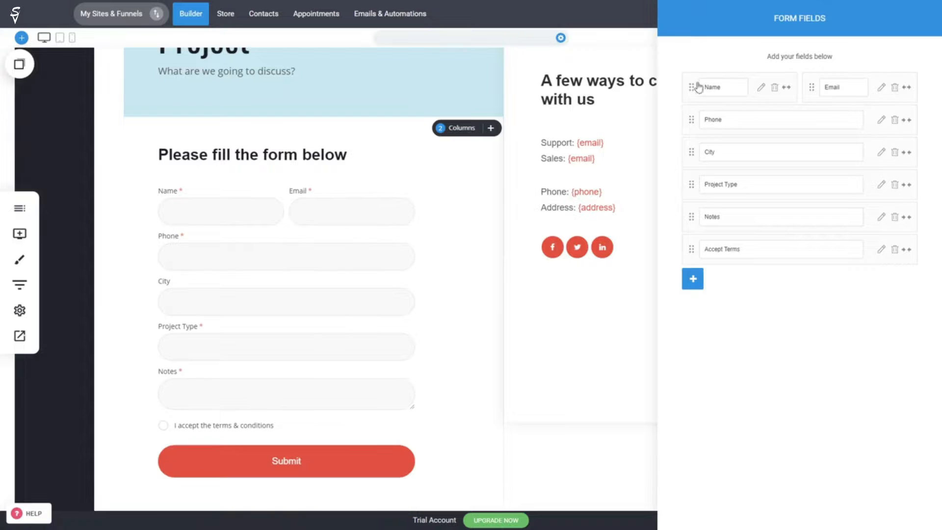
click(906, 120)
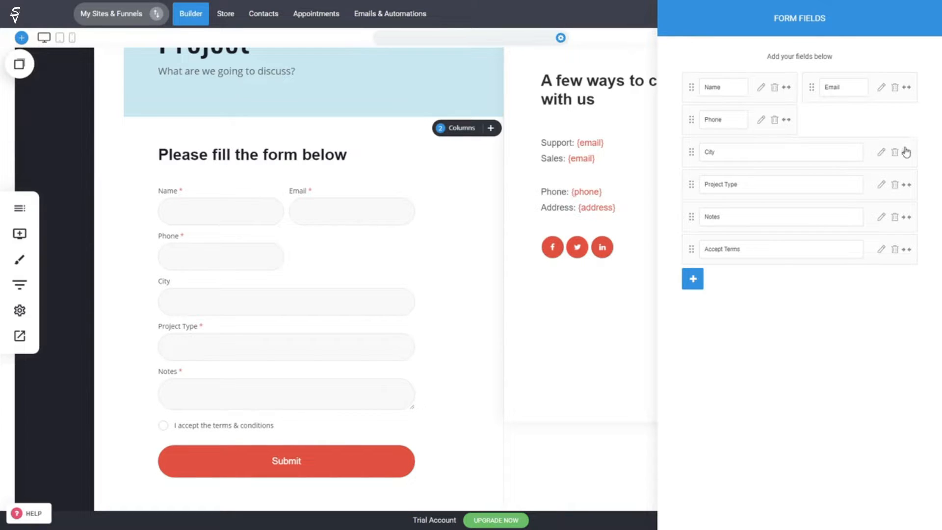
click(906, 152)
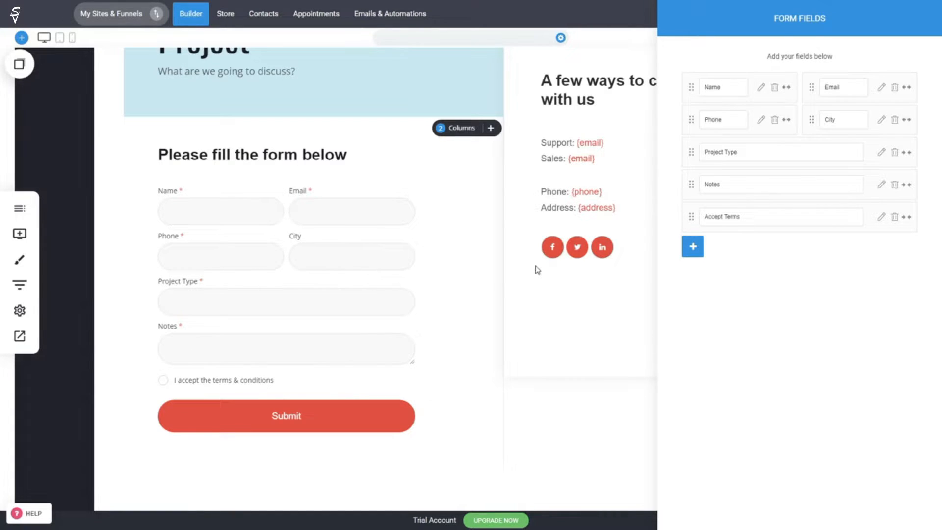
Step: Style the form labels and fields with Oswald at 17px and a 4px border radius
click(548, 297)
click(273, 294)
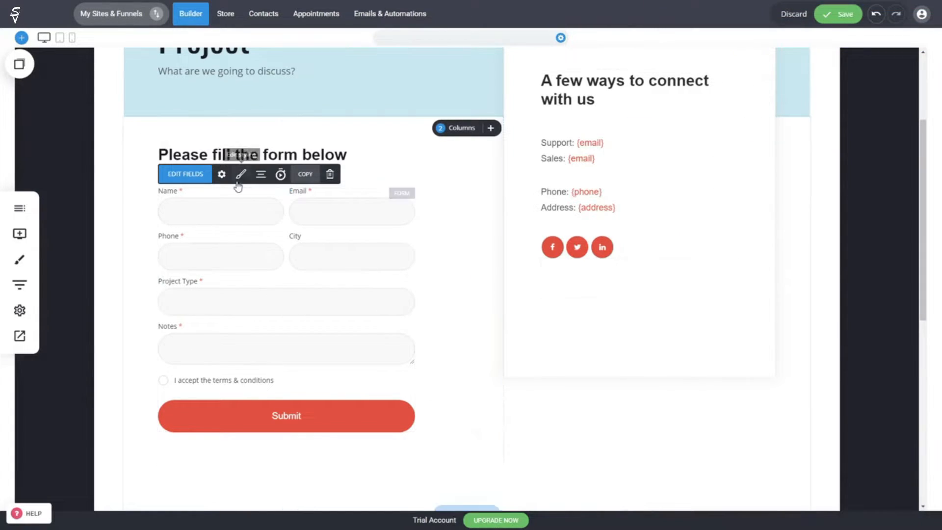
click(240, 174)
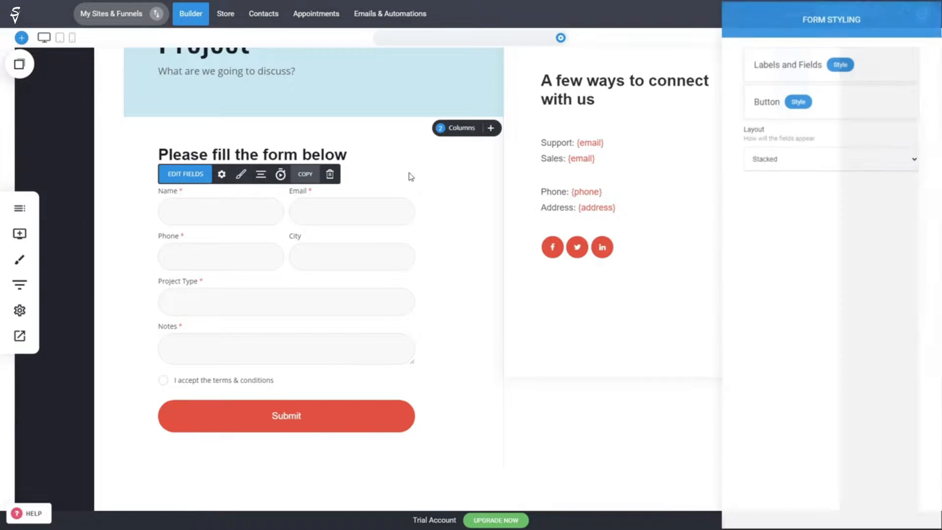
click(840, 64)
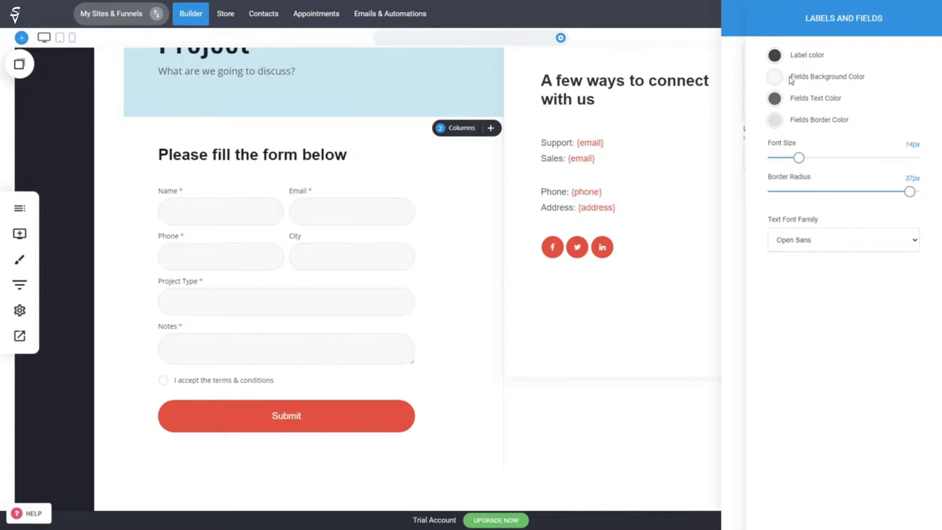
drag(800, 158, 801, 158)
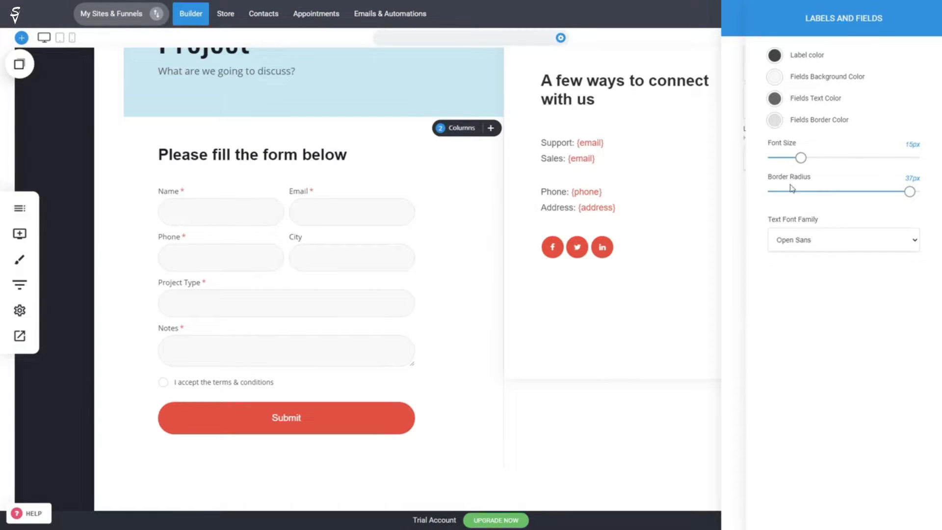
click(803, 250)
click(799, 279)
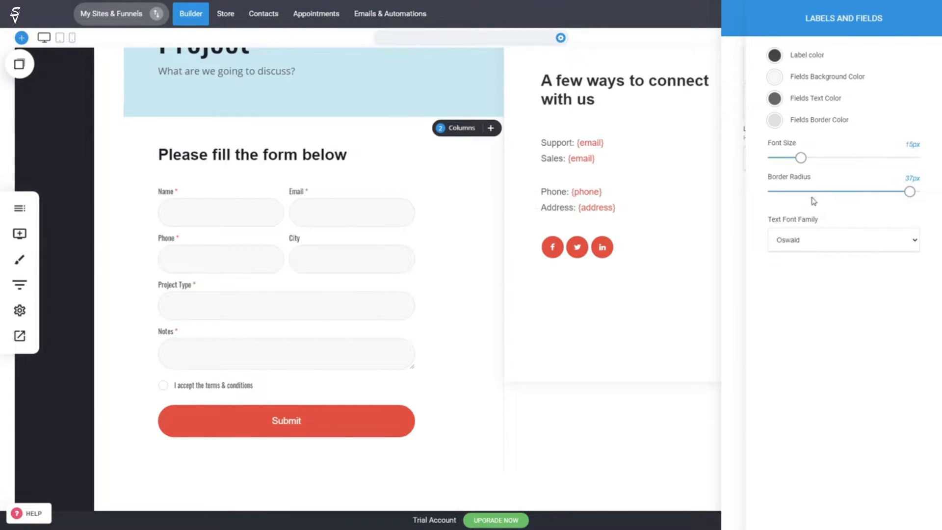
drag(801, 159, 806, 163)
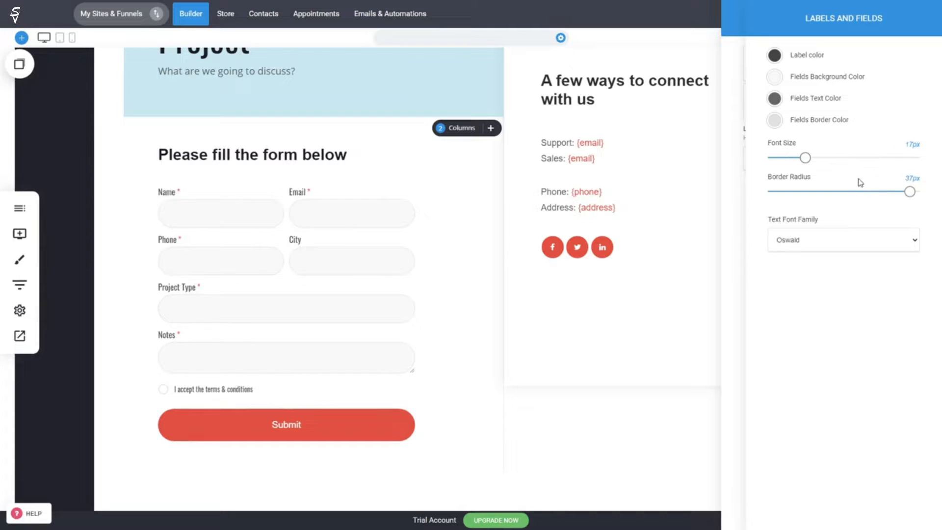
drag(910, 191, 784, 193)
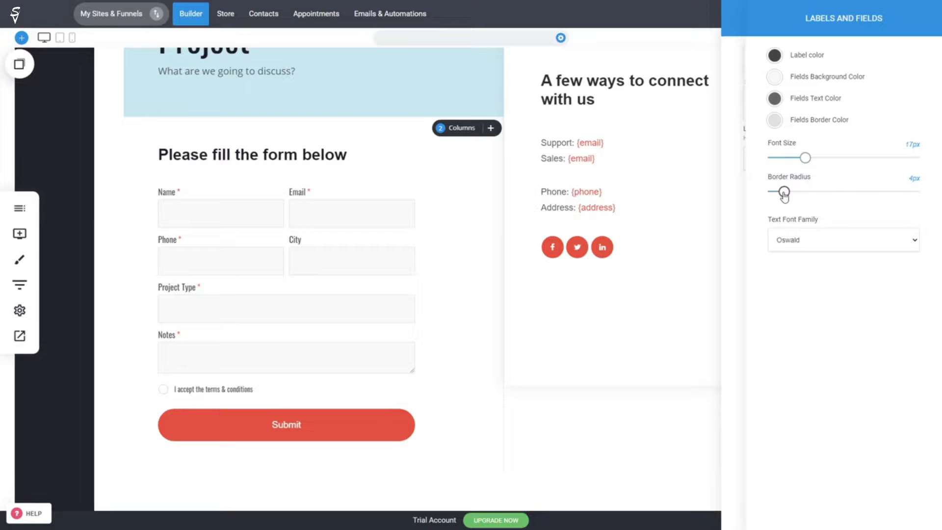
click(710, 314)
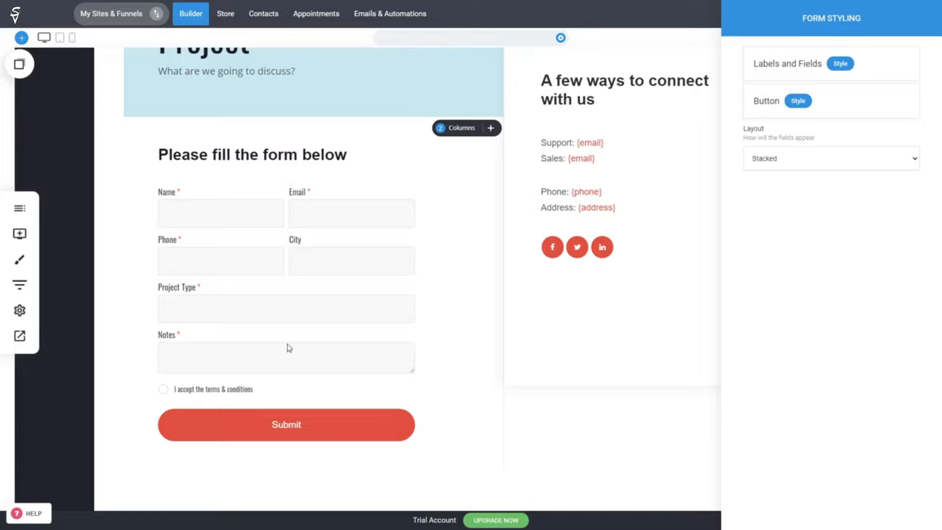
Step: Open the contact form's settings and review the notification recipient and Thank you page link
click(633, 254)
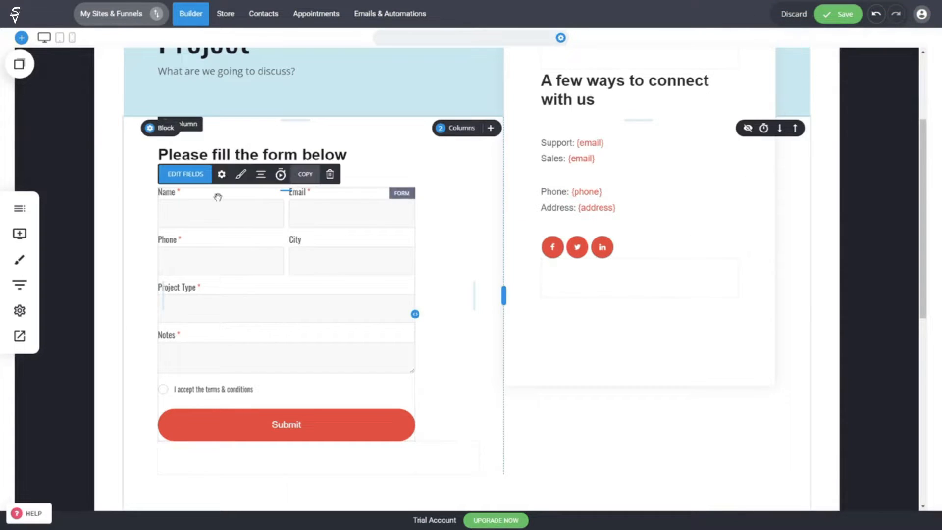
click(221, 176)
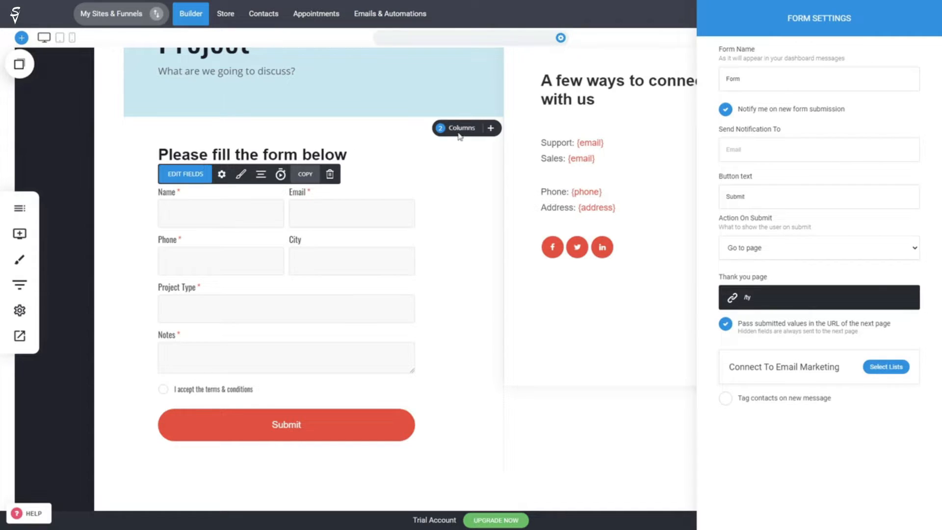
click(763, 150)
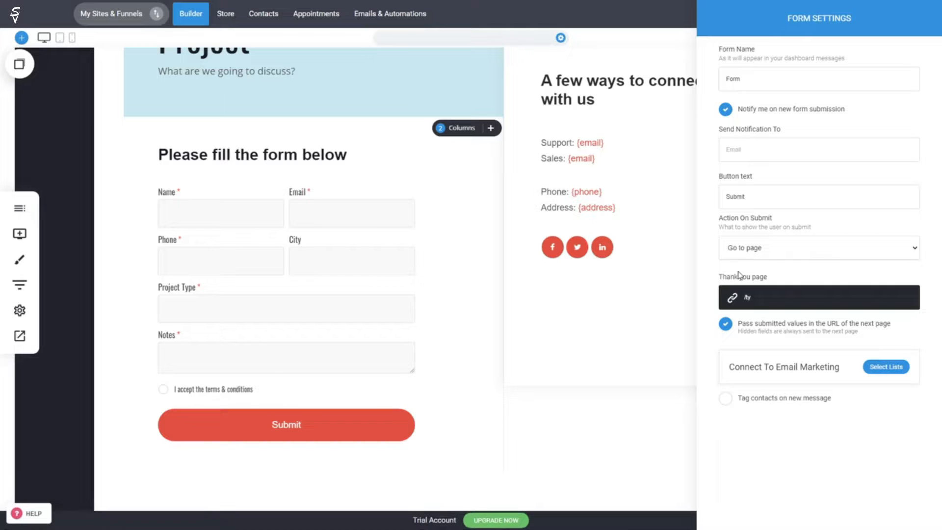
click(744, 299)
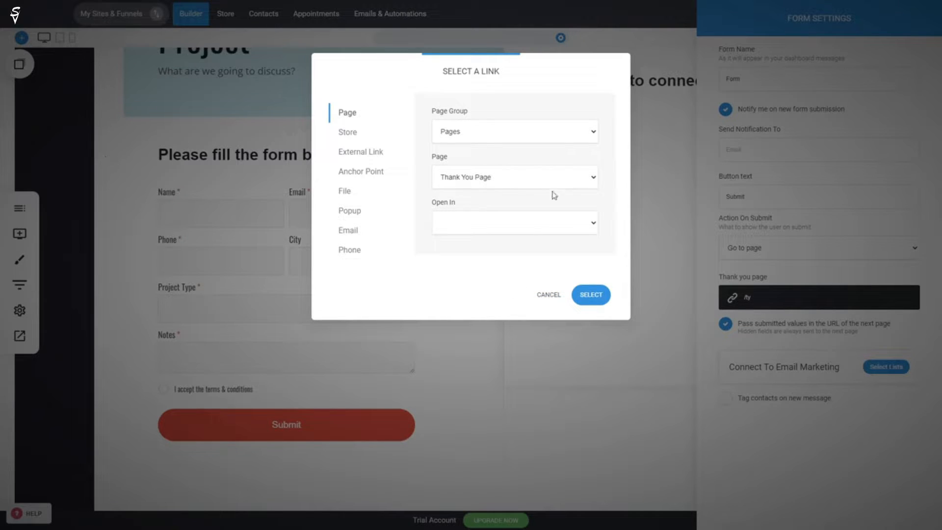
click(544, 296)
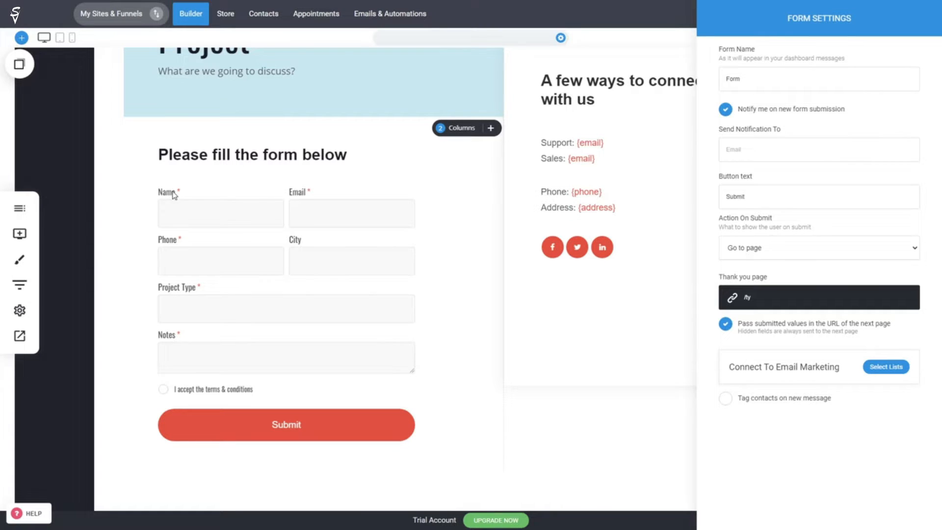
Step: Enable tagging of new contacts and add the 'contact us user' tag
click(745, 403)
click(770, 420)
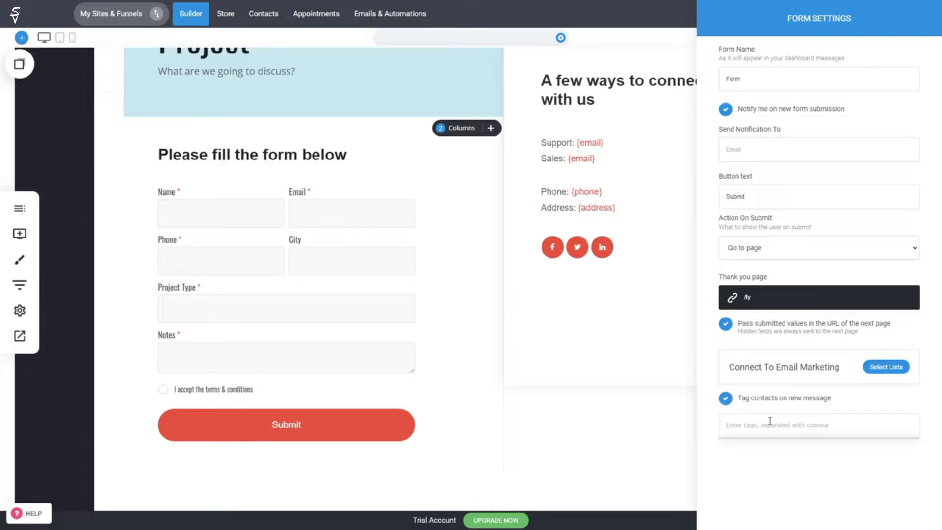
text(contact us user)
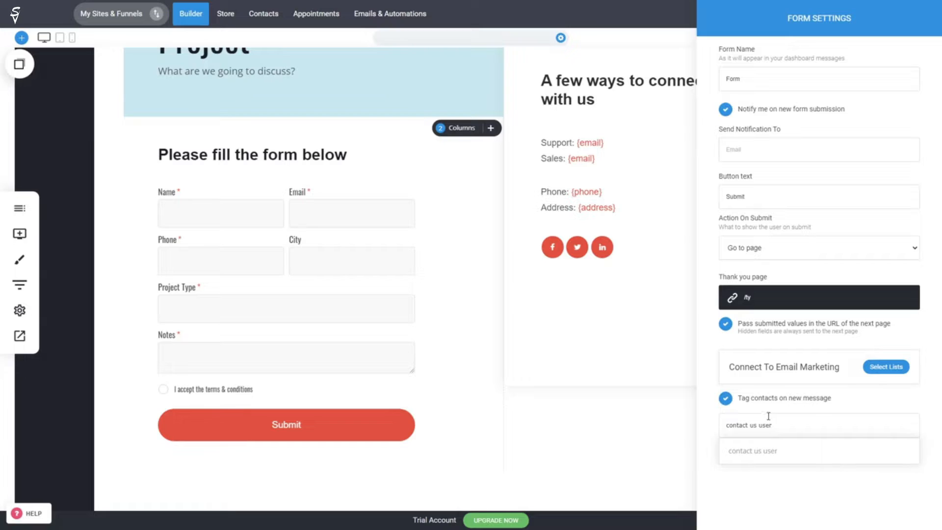
click(771, 450)
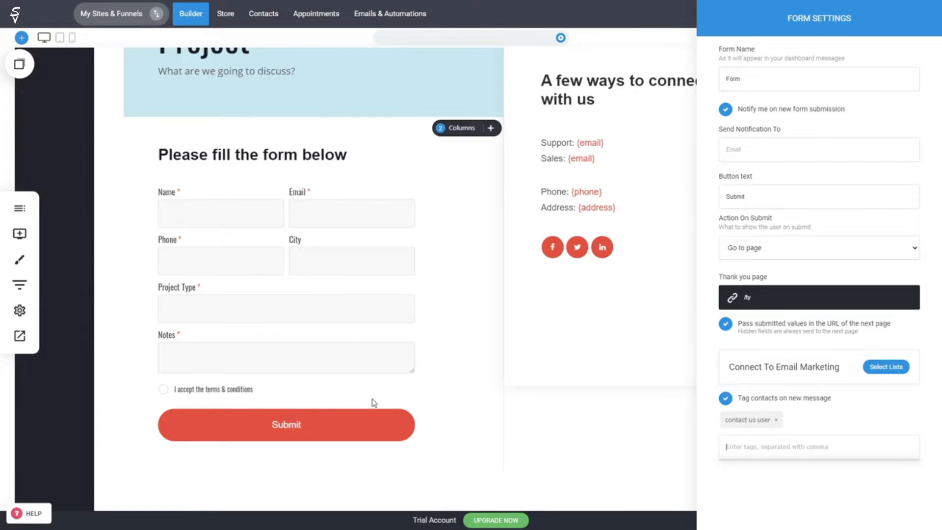
click(801, 488)
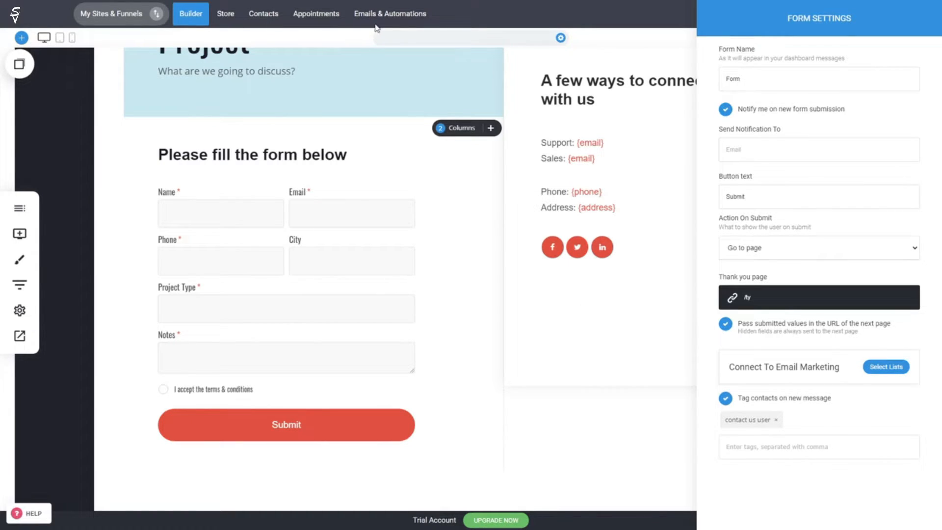
Step: Create a new 'Contact Us' email list and connect the form to it
click(882, 371)
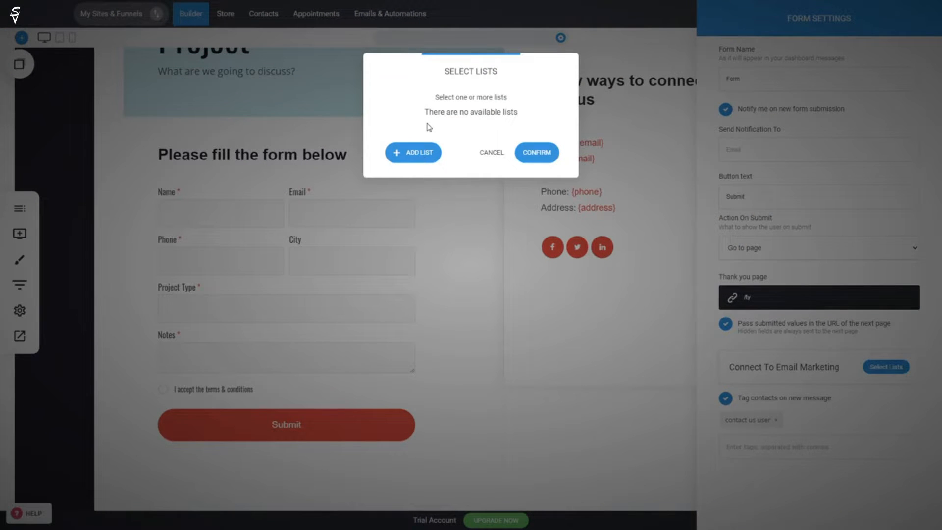
click(416, 158)
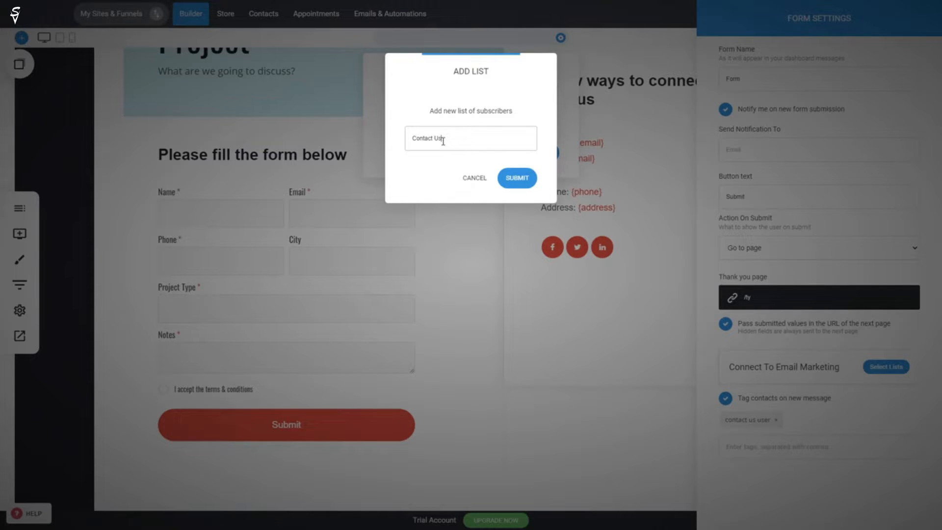
click(513, 177)
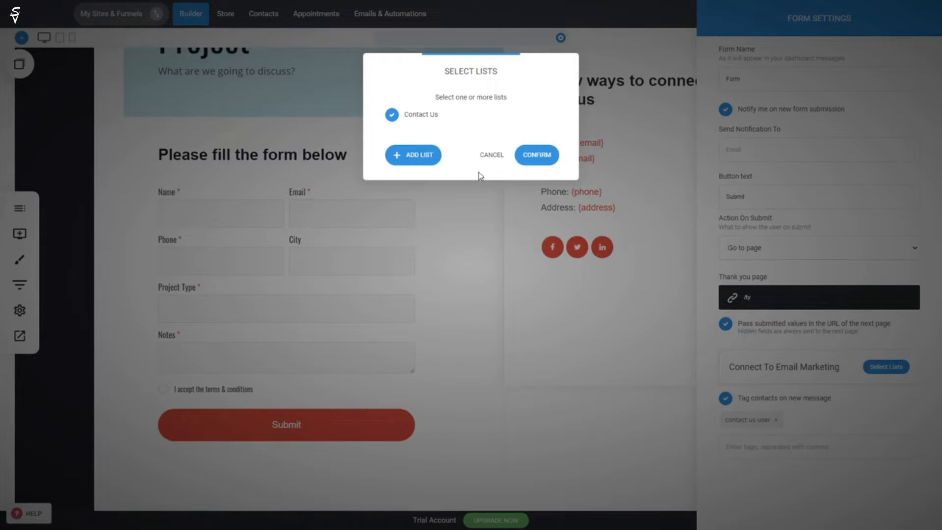
click(542, 160)
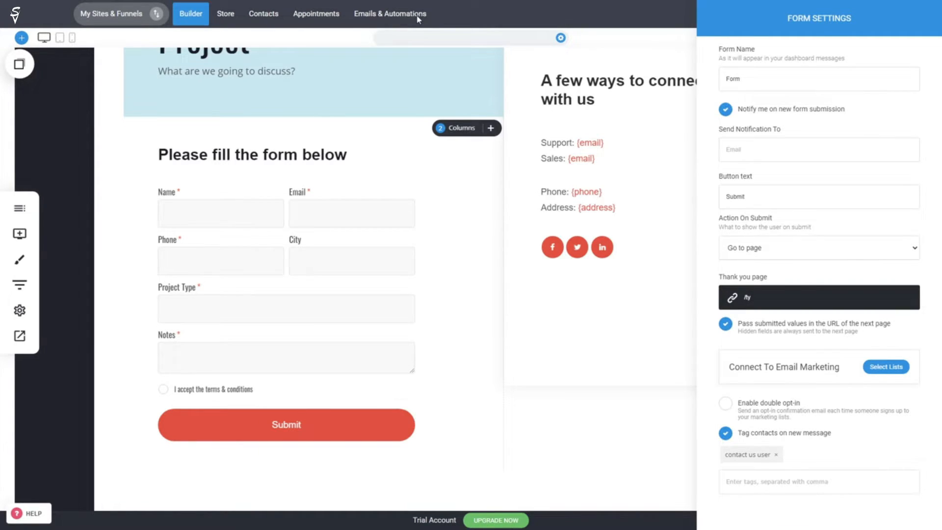
Step: Recheck the selected email lists without changes and close Form Settings
click(881, 367)
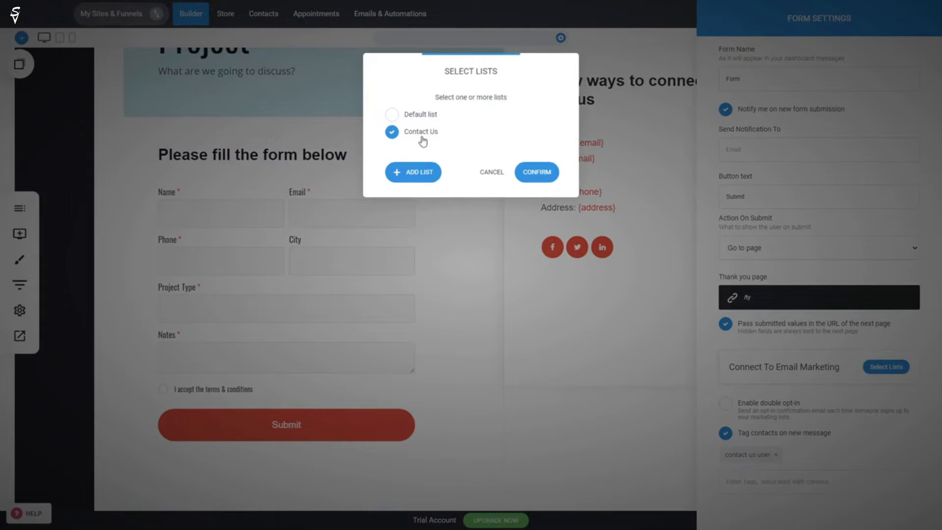
click(495, 176)
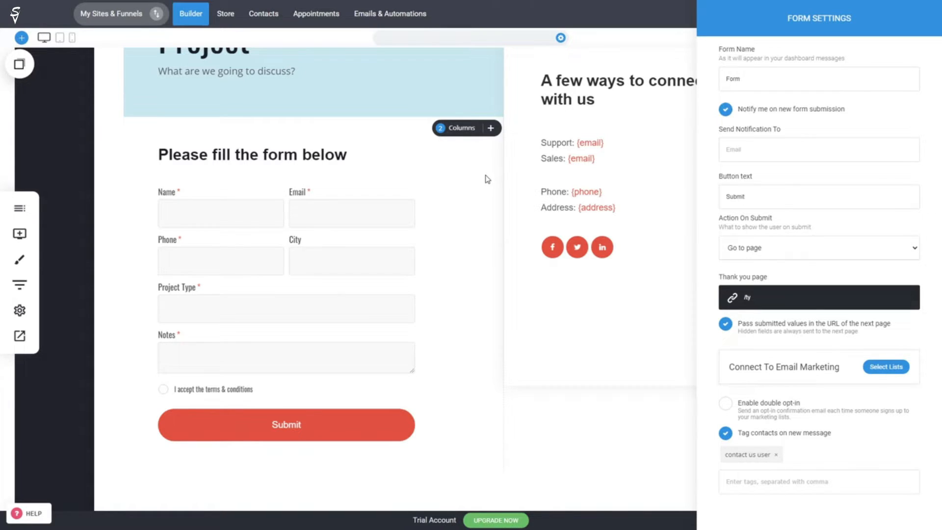
click(467, 248)
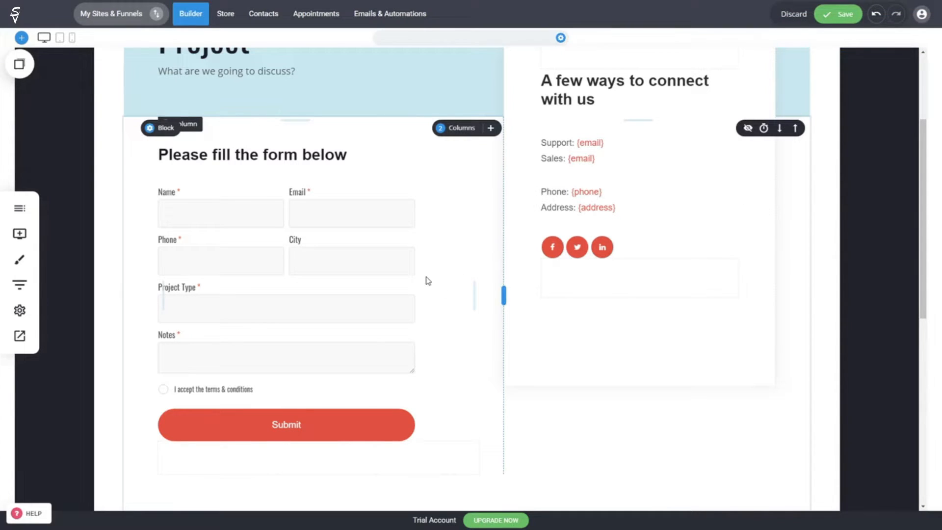
Step: Save the Contact Us page with Ctrl+S and open the website preview
scroll(468, 290, up, 3)
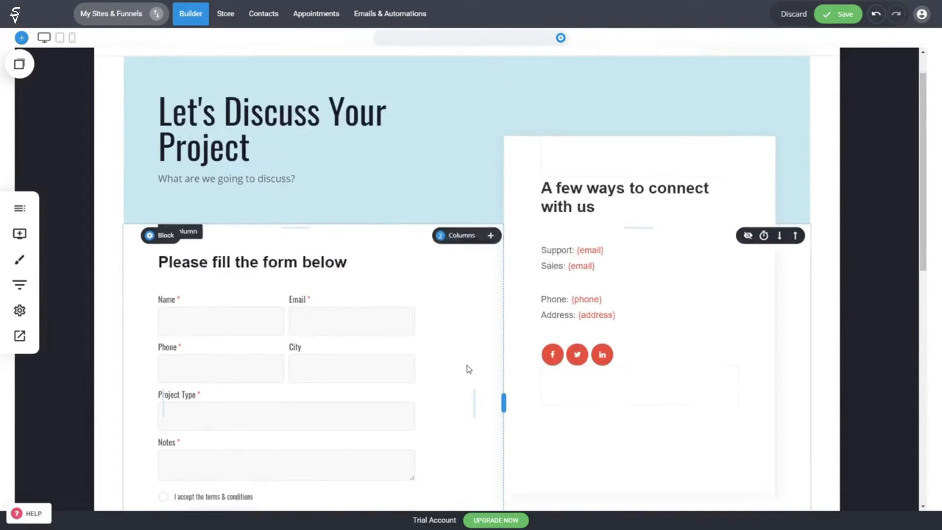
scroll(469, 369, down, 3)
key(ctrl+s)
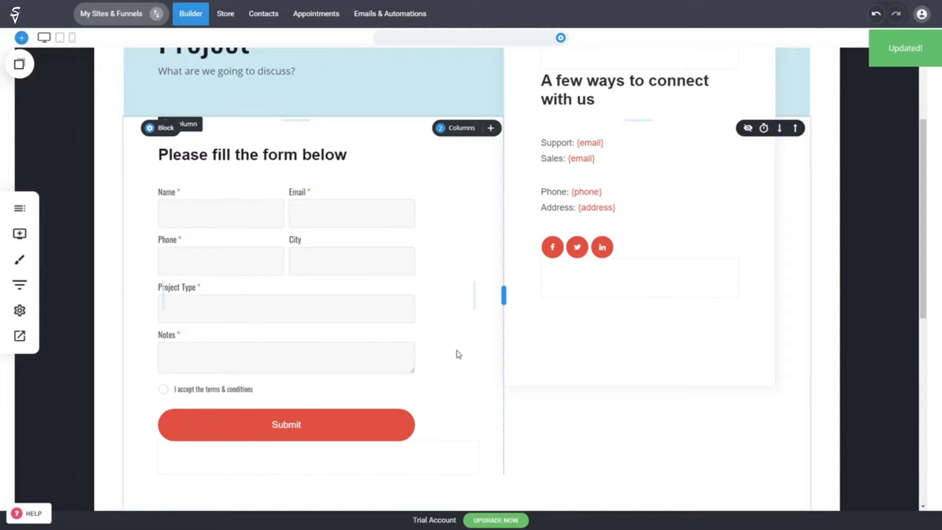
click(27, 340)
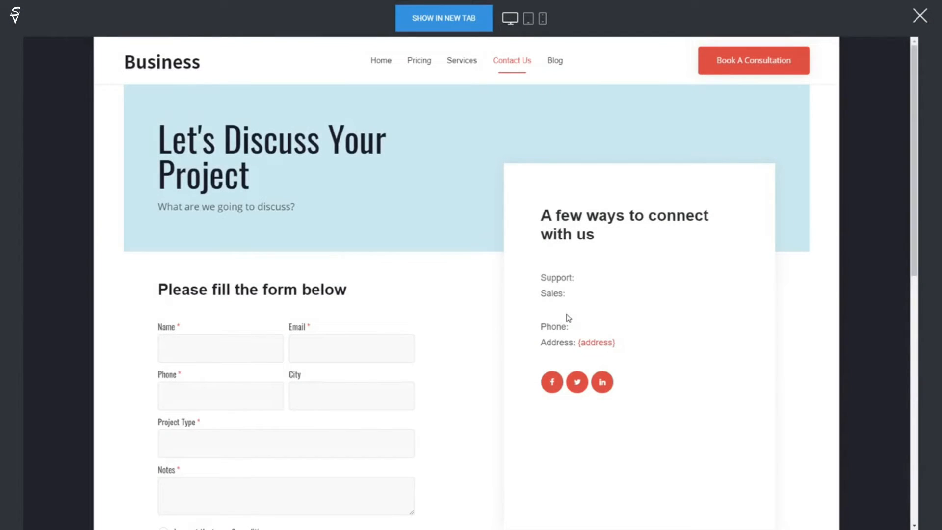
Step: Fill the preview form's Name, Email, Phone, Project Type and Notes with test values
click(218, 348)
text(sdasdadas)
click(378, 344)
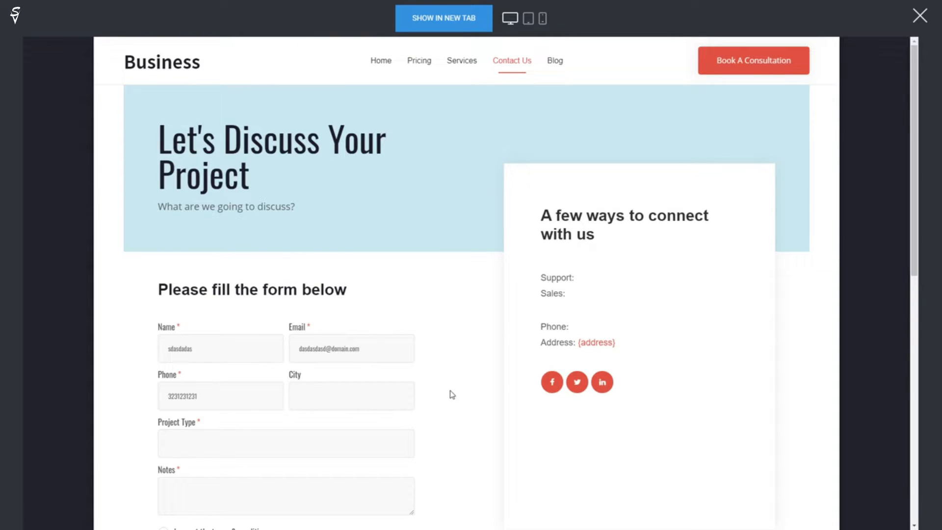
scroll(386, 373, down, 2)
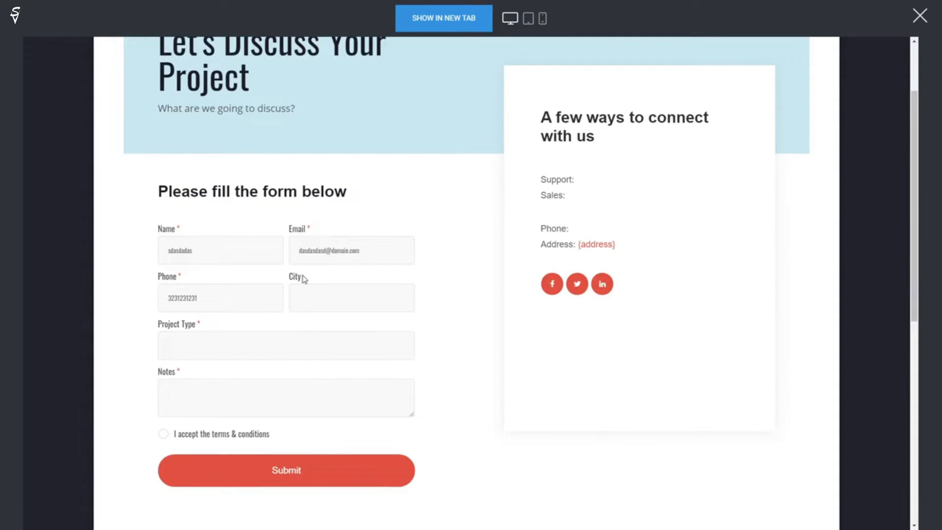
text(dsadadadadsa)
click(395, 381)
text(dsadadsa)
Step: Accept the terms & conditions and submit the test form
click(299, 469)
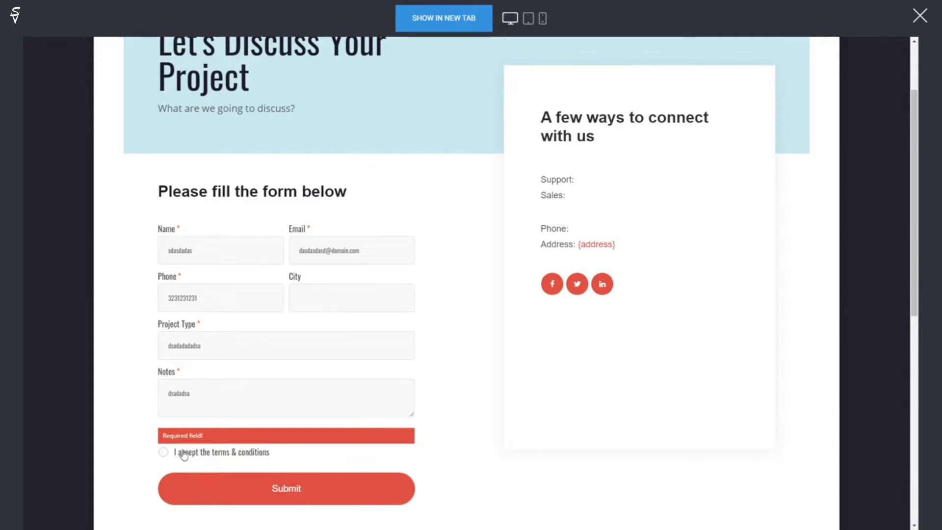
click(163, 454)
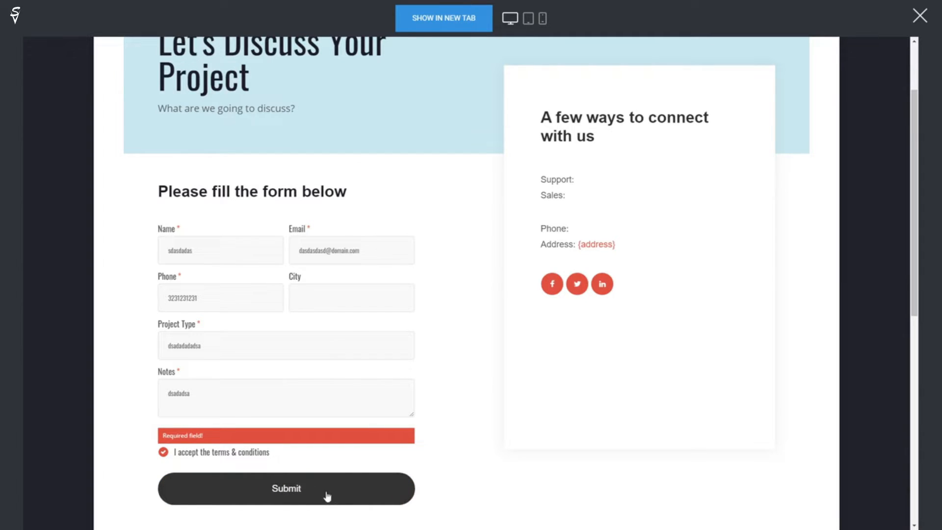
click(341, 496)
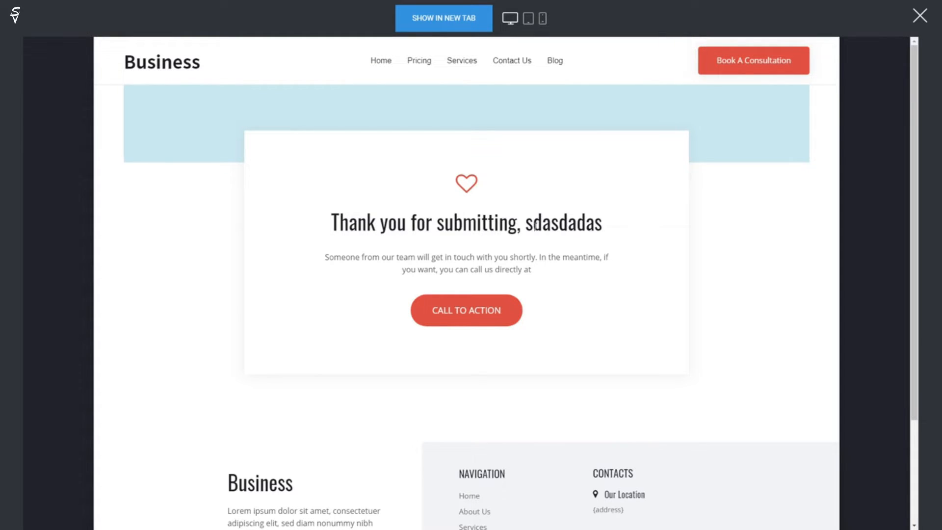
Step: Highlight the submitted name in the thank-you heading to point it out, then deselect
drag(525, 226, 600, 223)
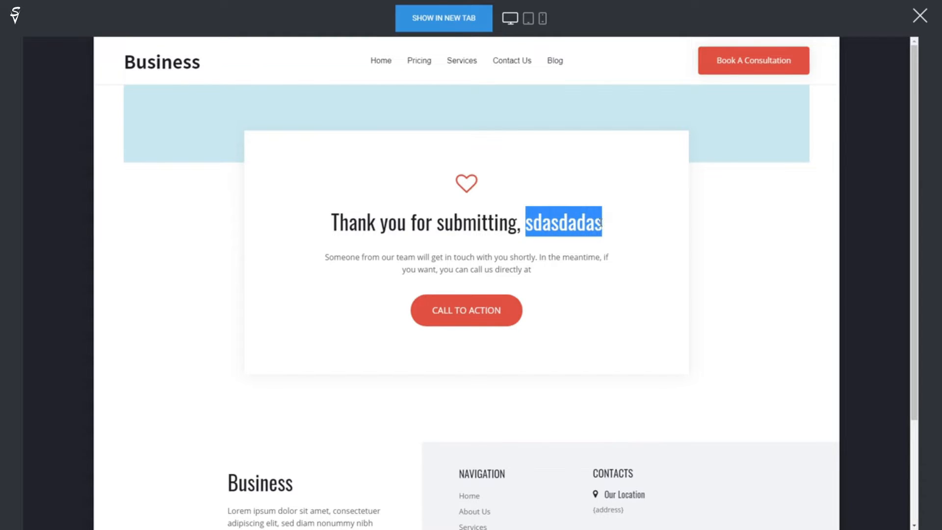
click(588, 226)
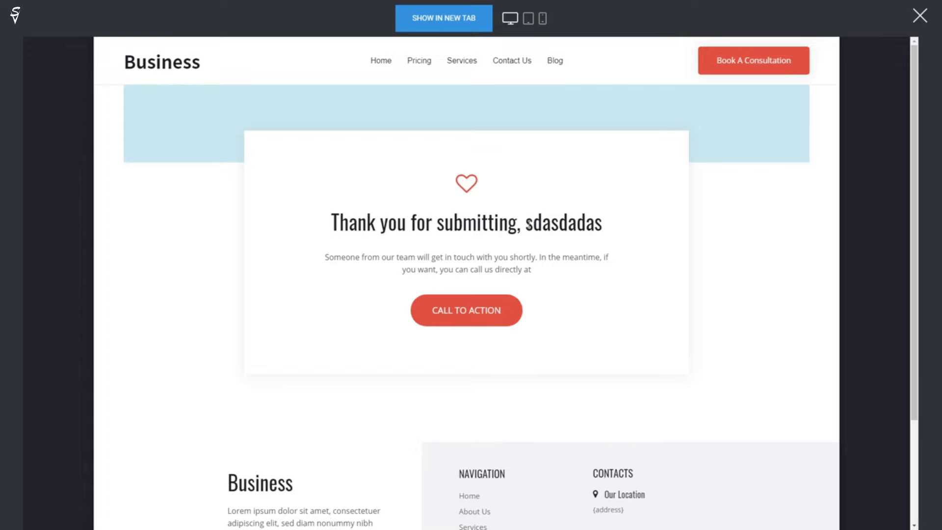
drag(528, 224, 602, 226)
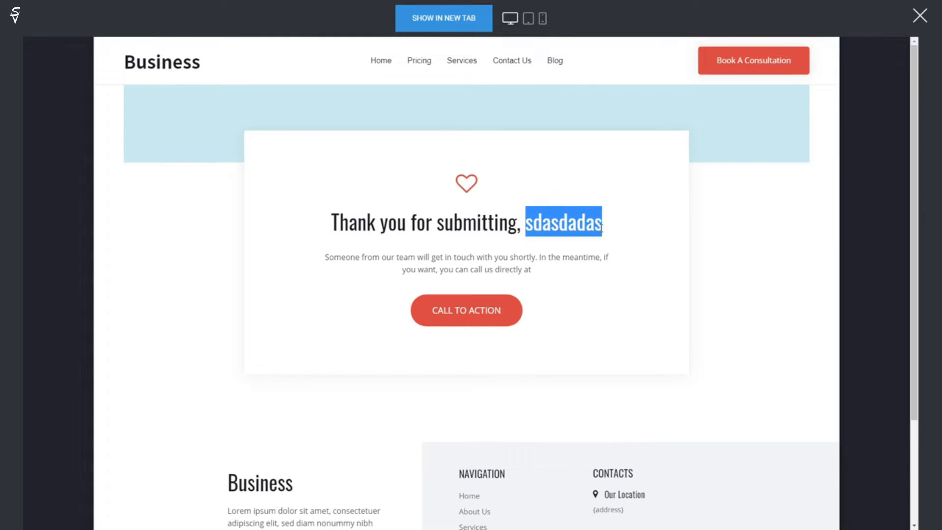
click(602, 226)
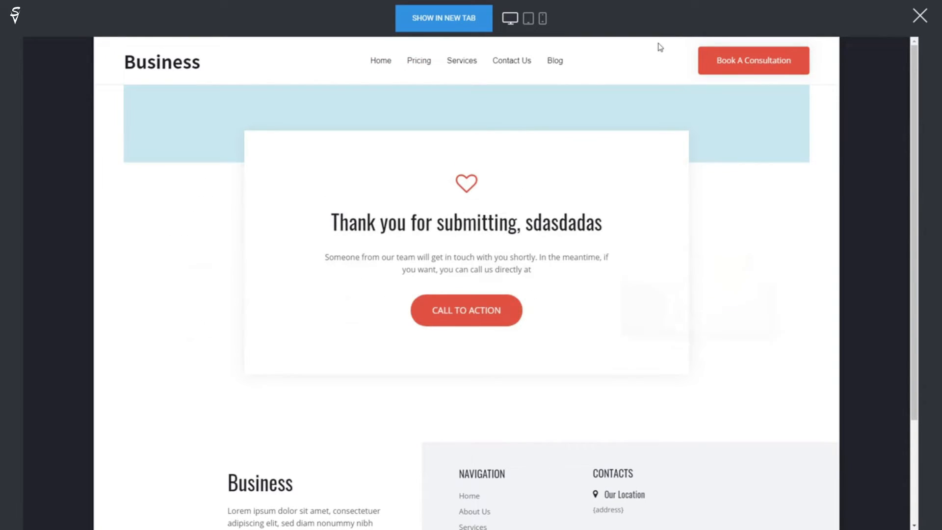
Step: Close the website preview and go to the Contacts list
click(922, 22)
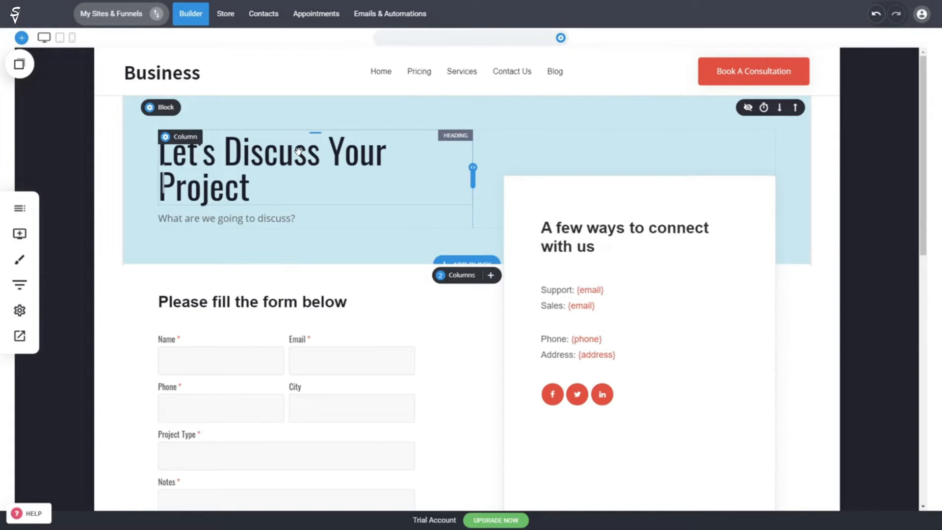
click(269, 21)
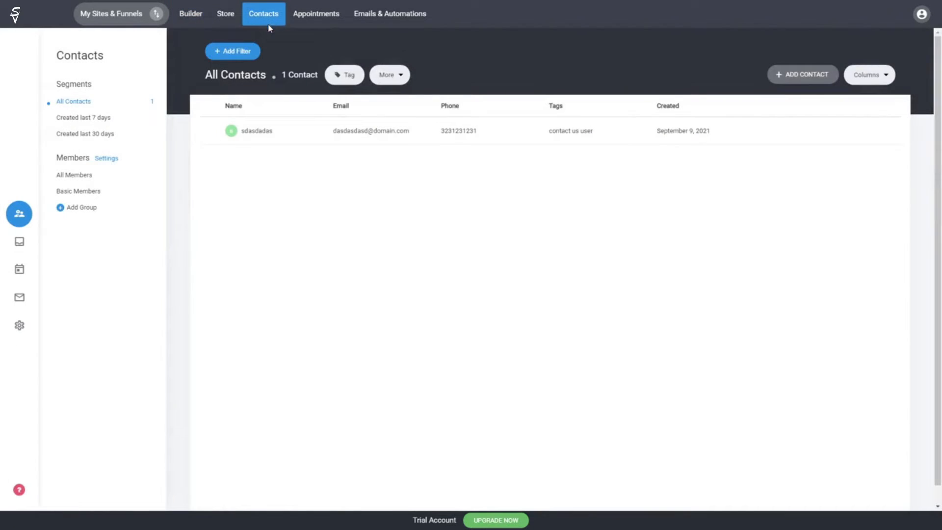
Step: Inspect the test contact's properties and form submission, then return to All Contacts
click(382, 136)
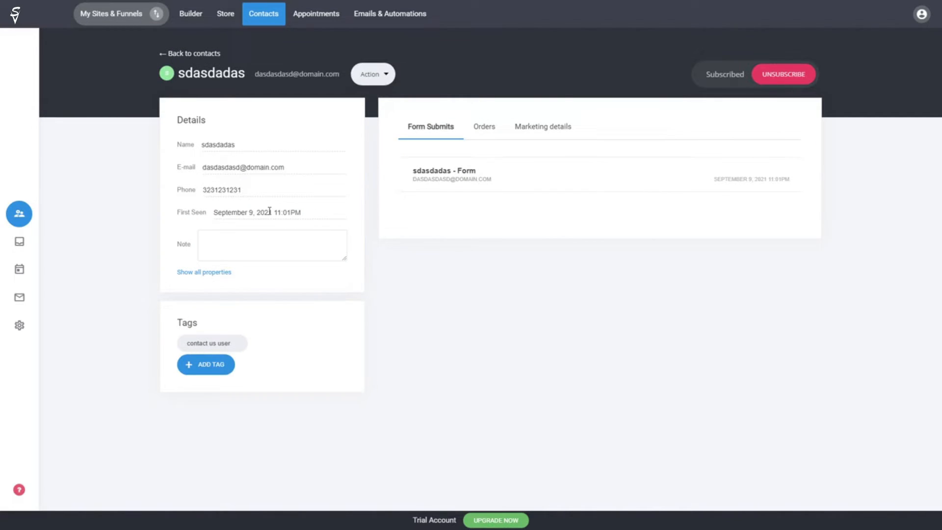
mouse_move(212, 347)
click(229, 272)
scroll(295, 260, down, 4)
scroll(283, 274, up, 4)
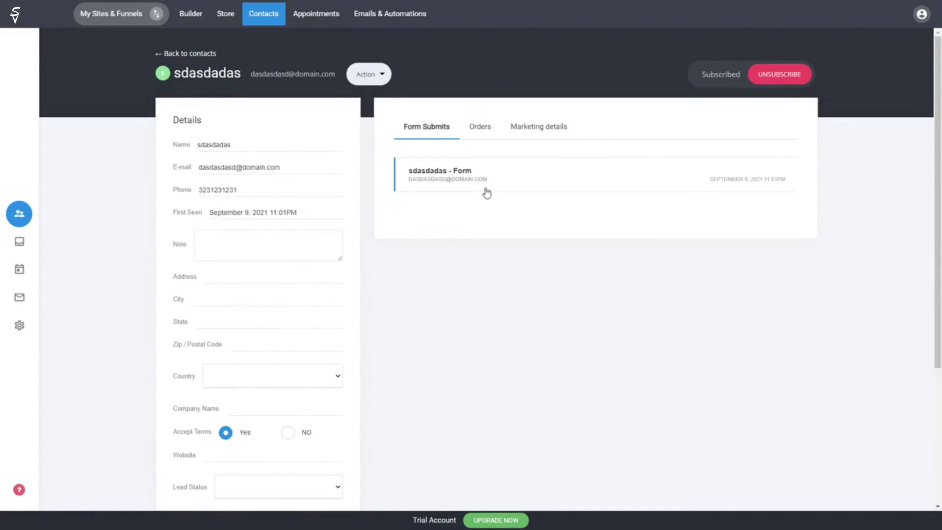
click(469, 185)
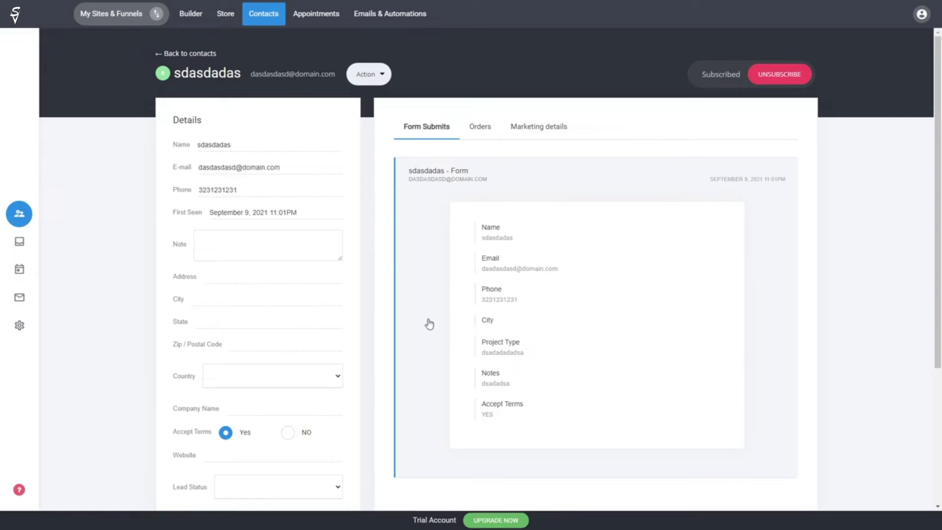
click(470, 176)
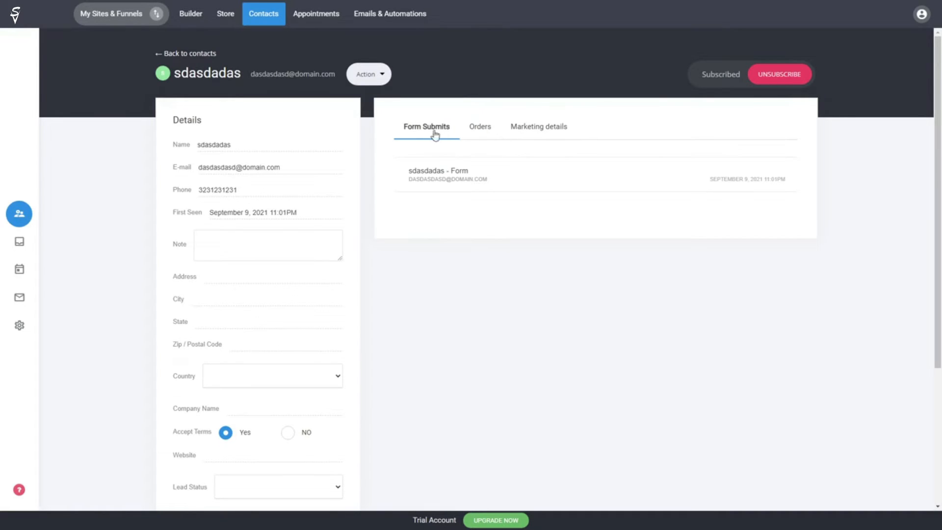
click(183, 57)
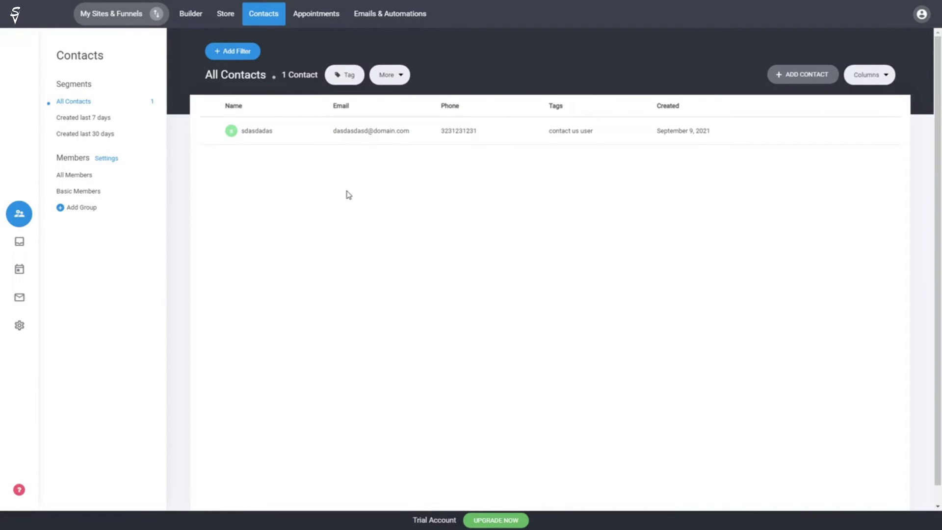
Step: Check the Emails & Automations subscriber count and confirm the Contact Us list holds 1 subscriber
click(19, 306)
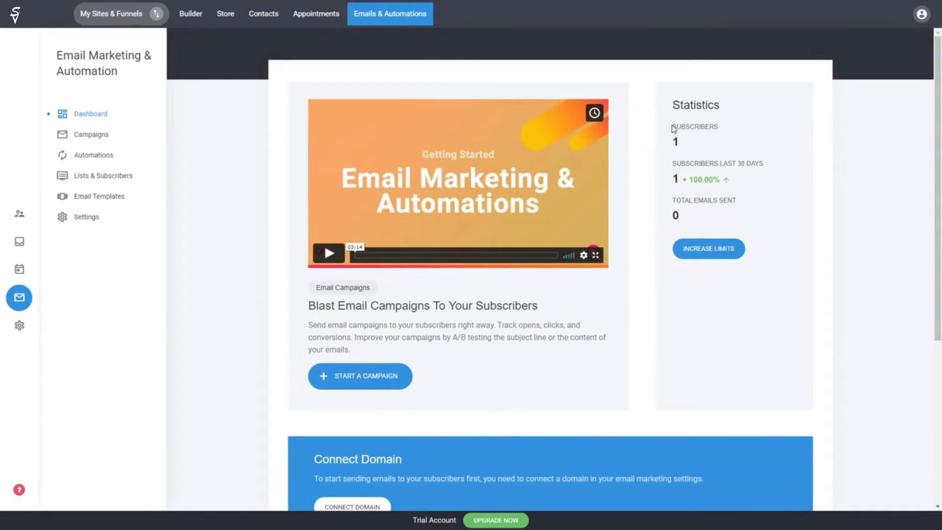
drag(676, 129, 680, 141)
click(680, 140)
click(119, 182)
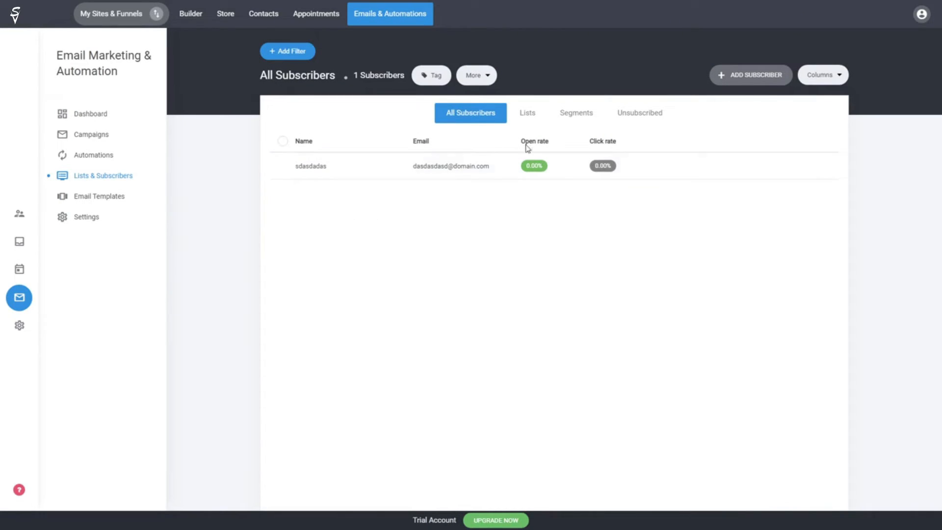
click(534, 121)
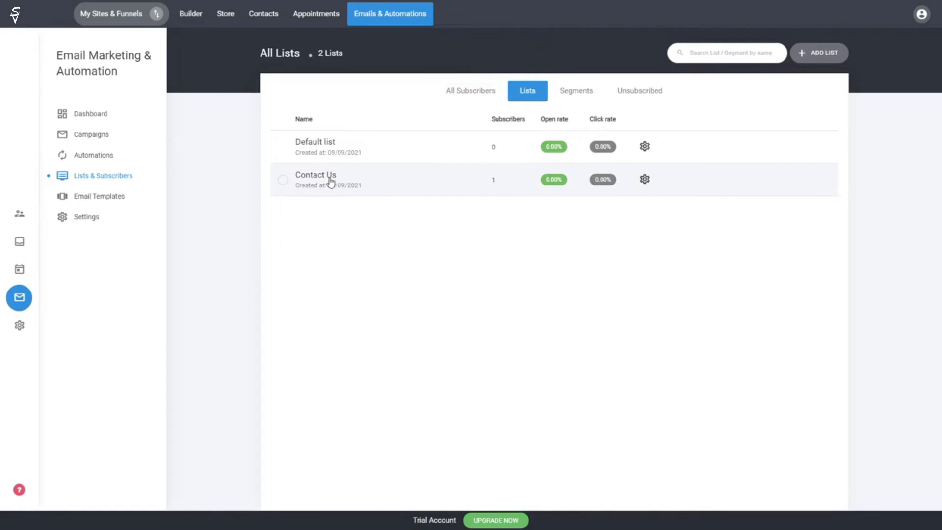
click(483, 90)
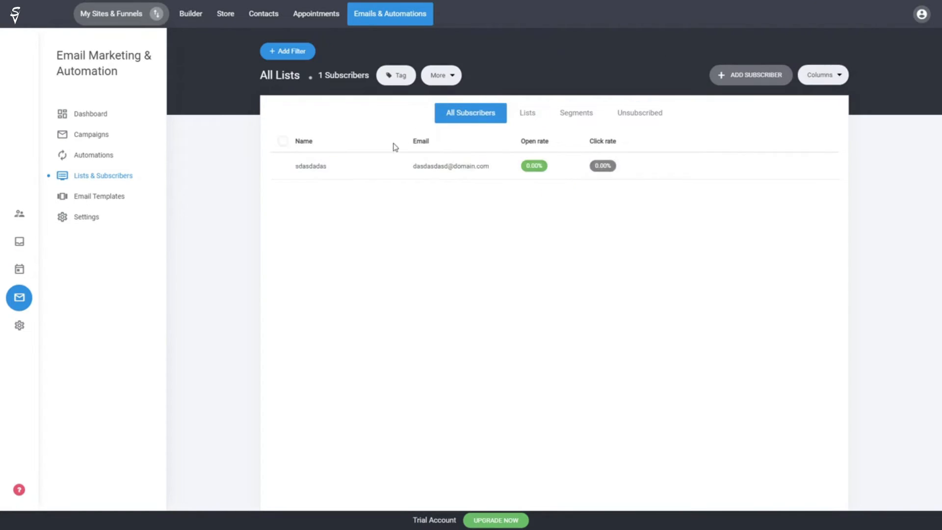
click(316, 170)
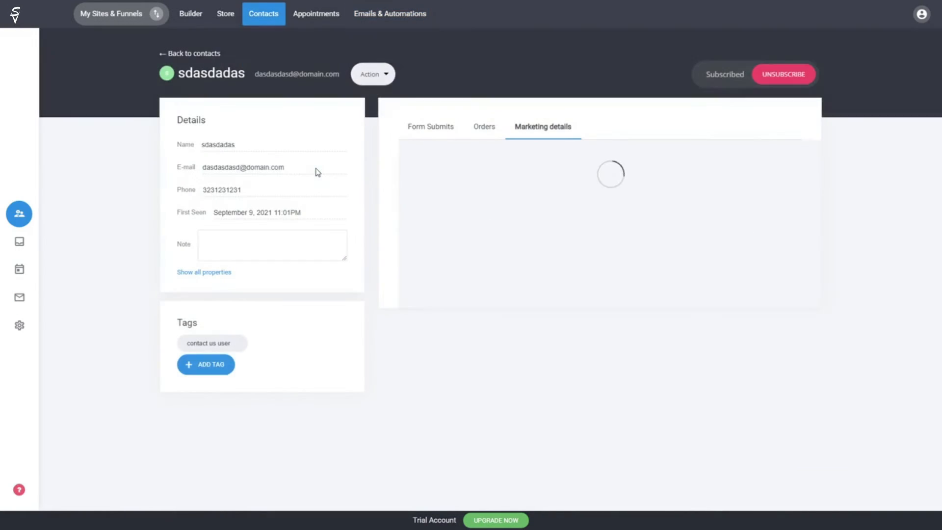
drag(425, 193, 412, 177)
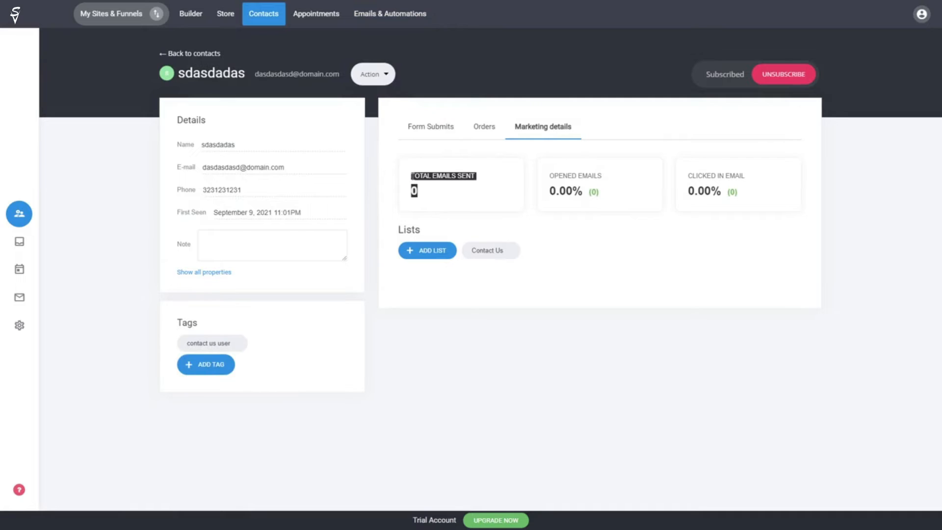
click(412, 177)
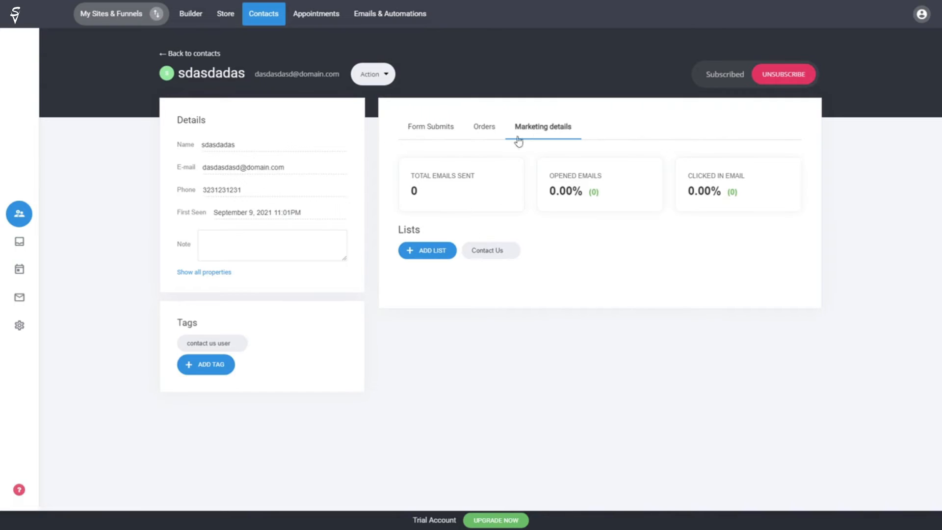
click(199, 54)
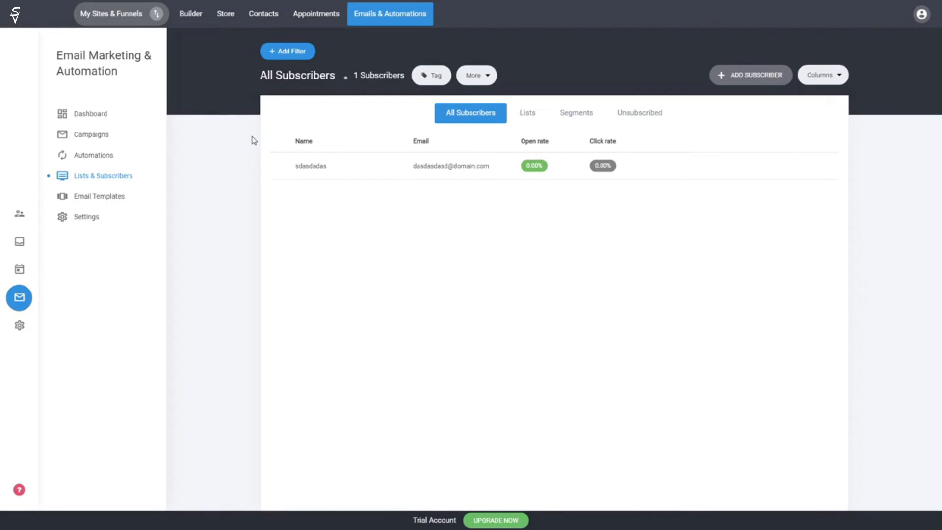
Step: Go from Contacts to Emails & Automations and open the Automations page
click(268, 21)
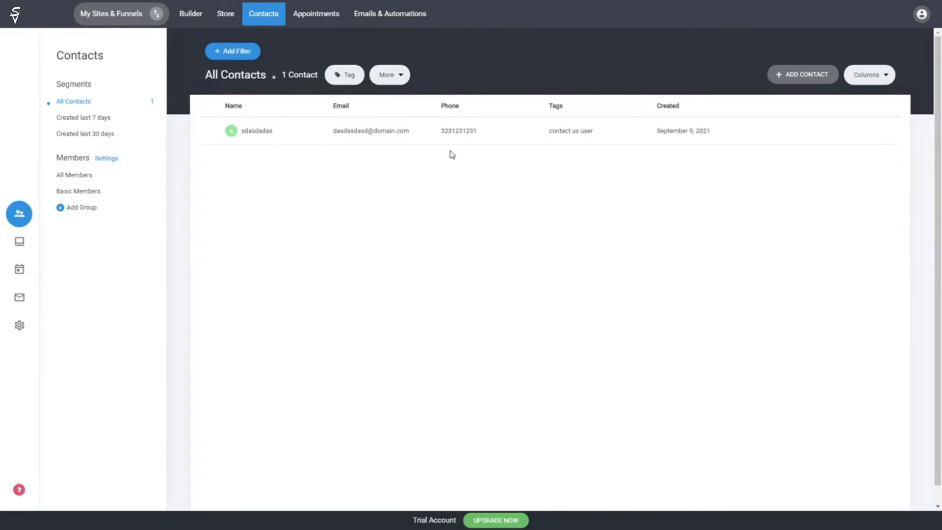
click(384, 23)
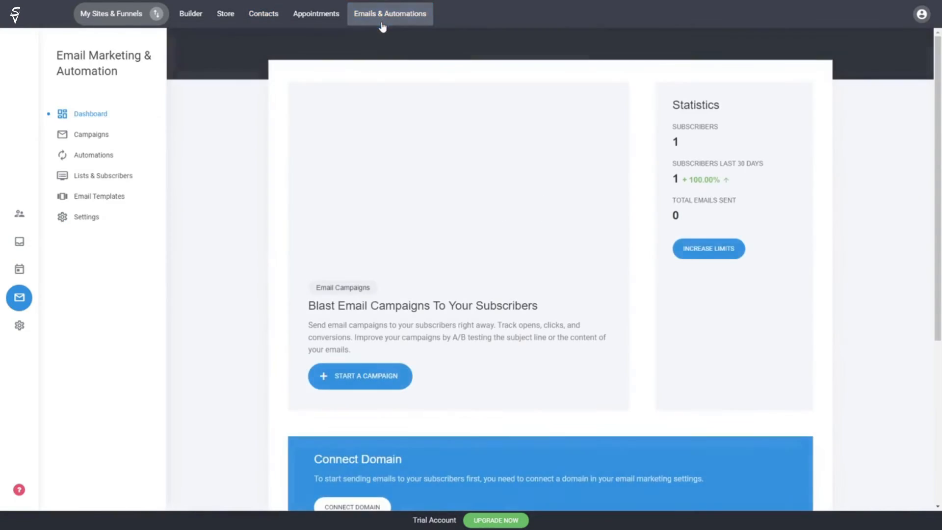
click(105, 155)
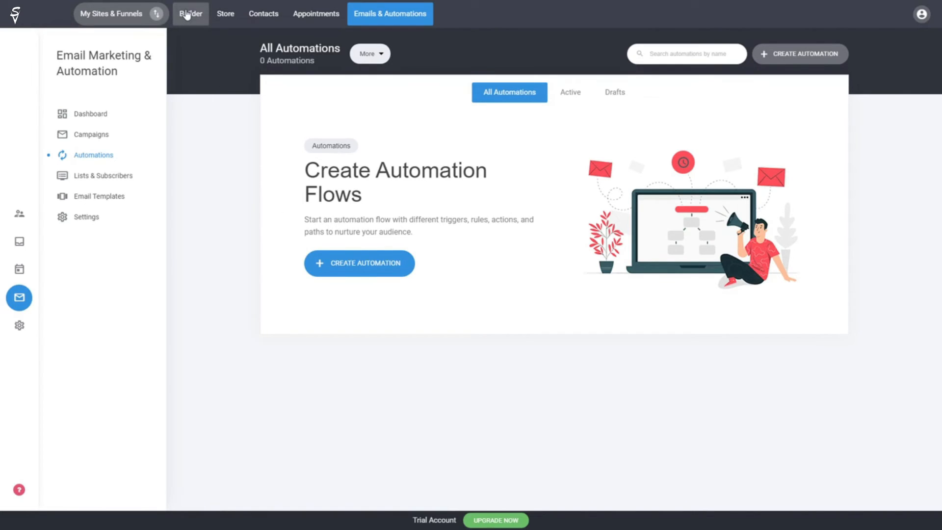
Step: Create an 'Age' contact property with Number field type, available in forms
click(27, 329)
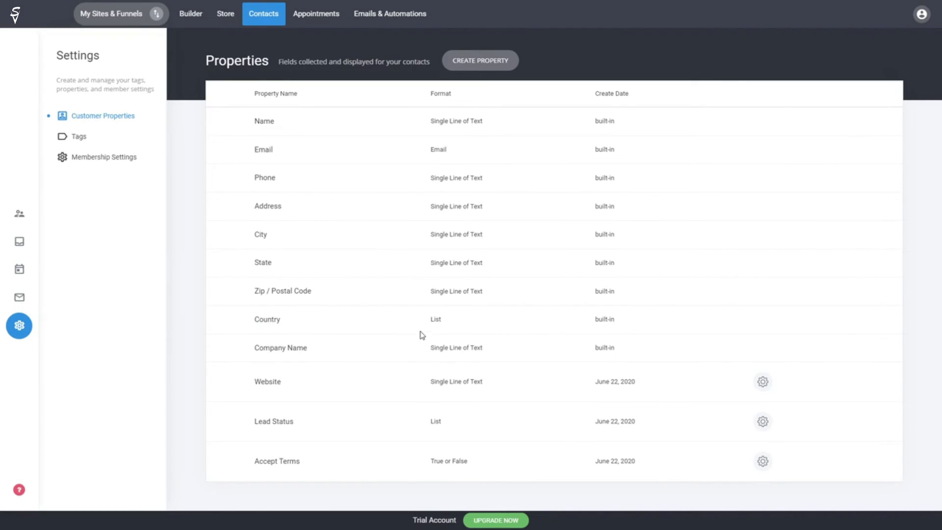
click(488, 66)
drag(488, 66, 719, 100)
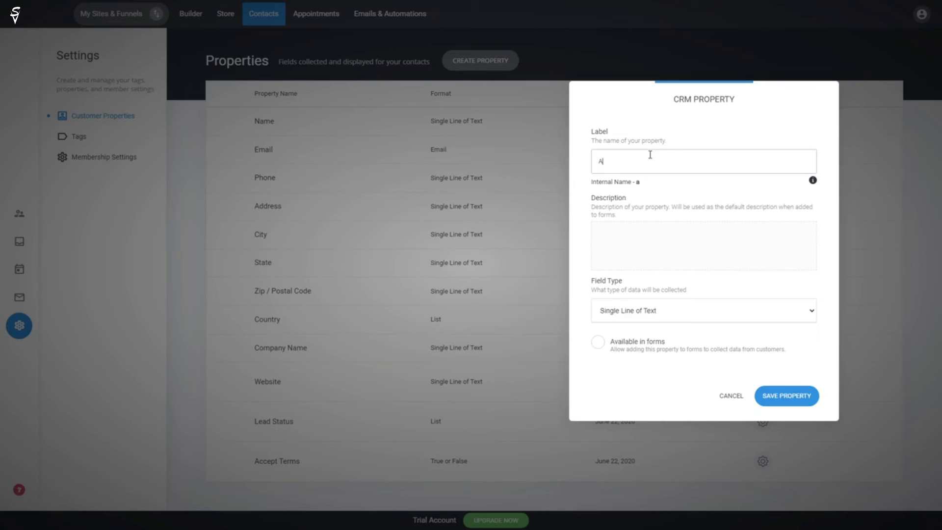
text(ge)
click(674, 318)
click(640, 349)
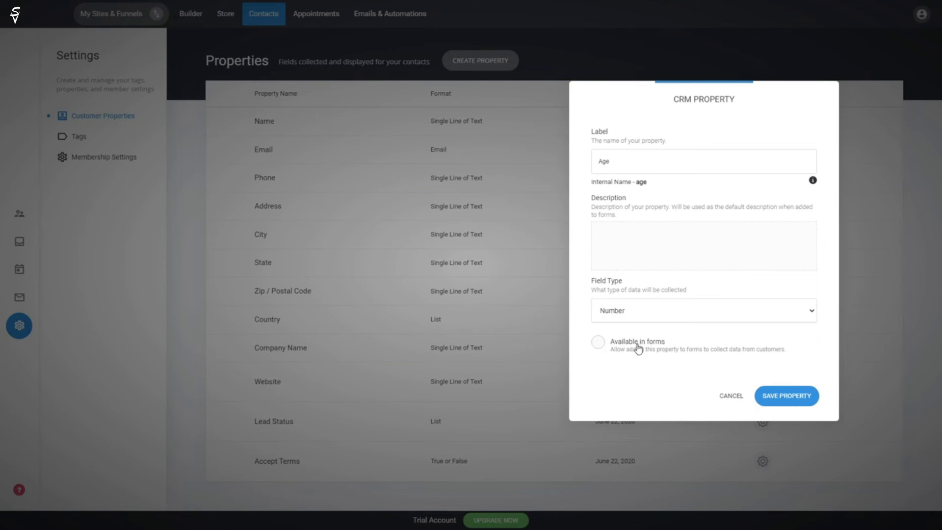
click(631, 343)
click(799, 398)
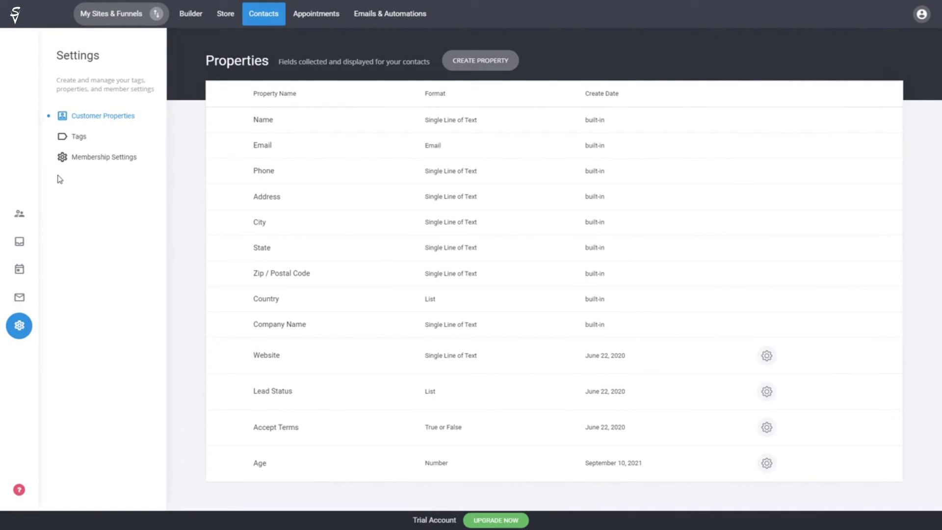
click(20, 214)
Step: Open the test contact's record and look through its properties for Age
click(354, 139)
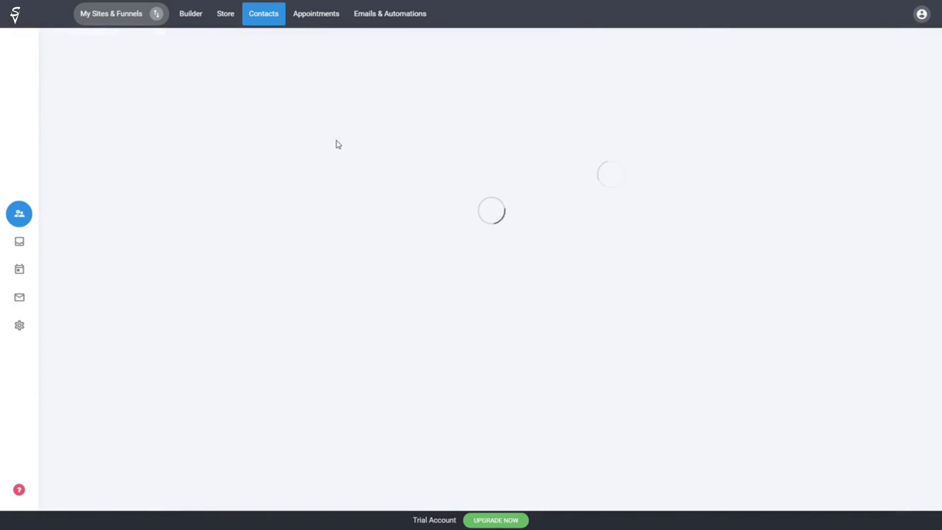
scroll(245, 272, down, 2)
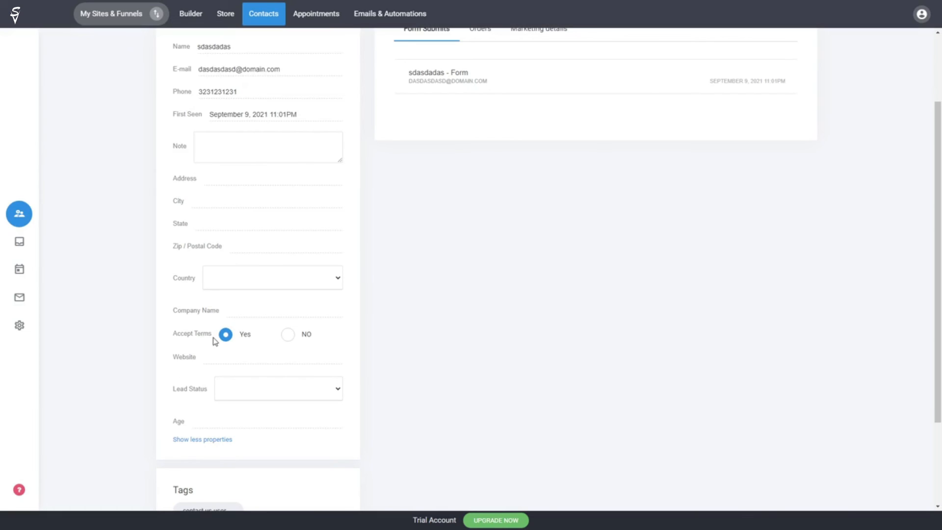
scroll(485, 299, up, 2)
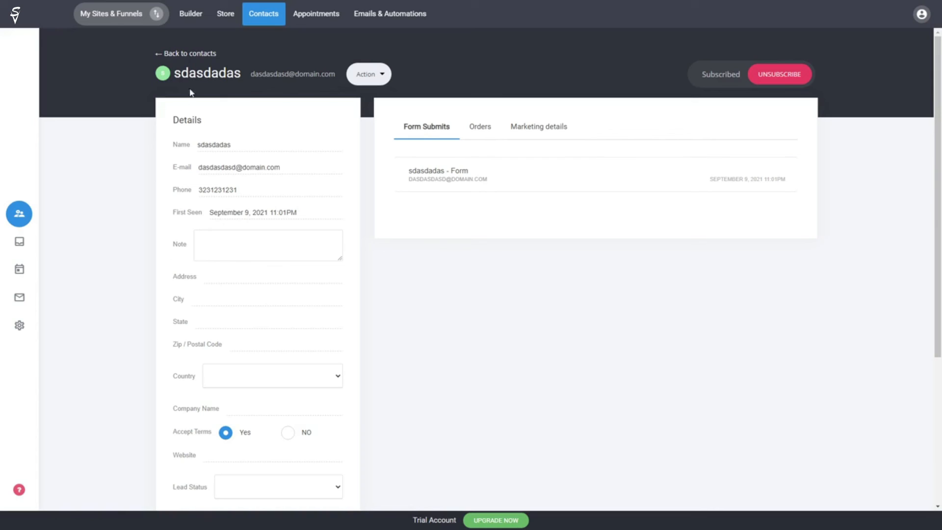
Step: Go back to the contacts list, reopen the test contact and expand its form submission
click(212, 59)
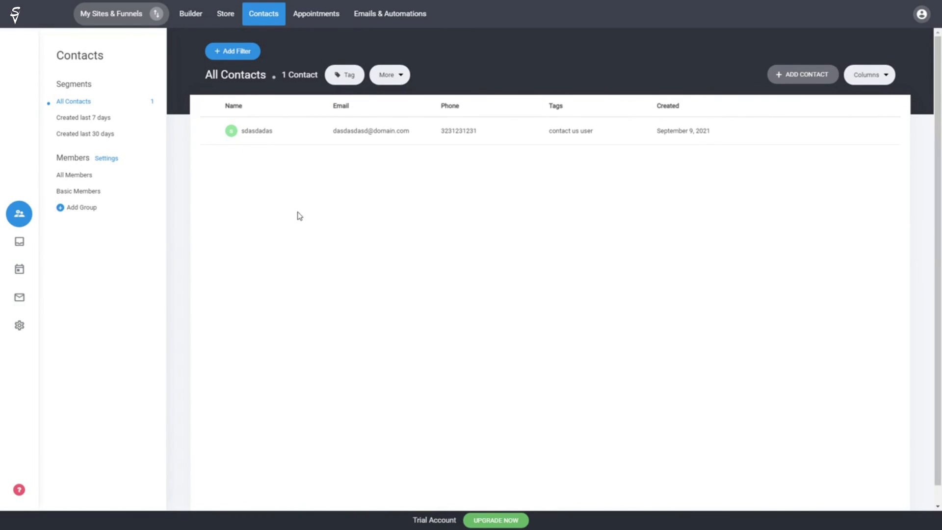
click(359, 138)
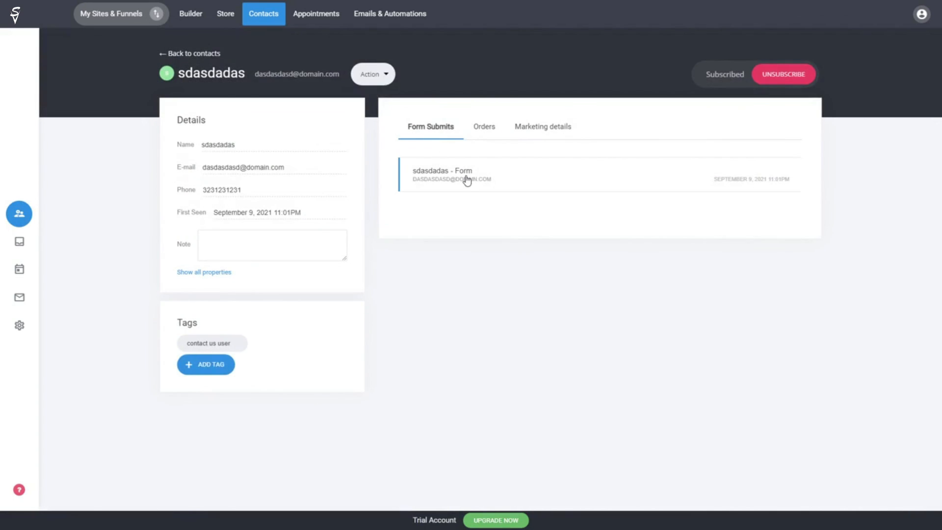
click(466, 181)
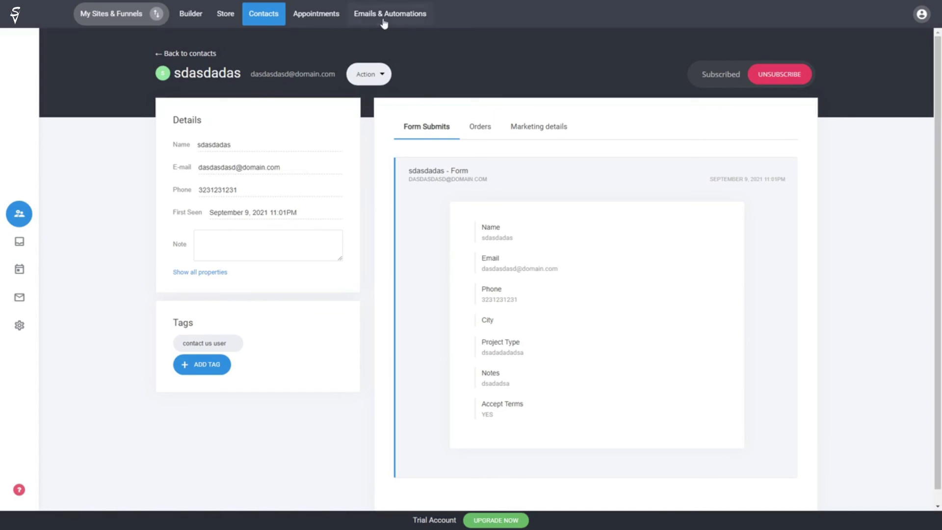